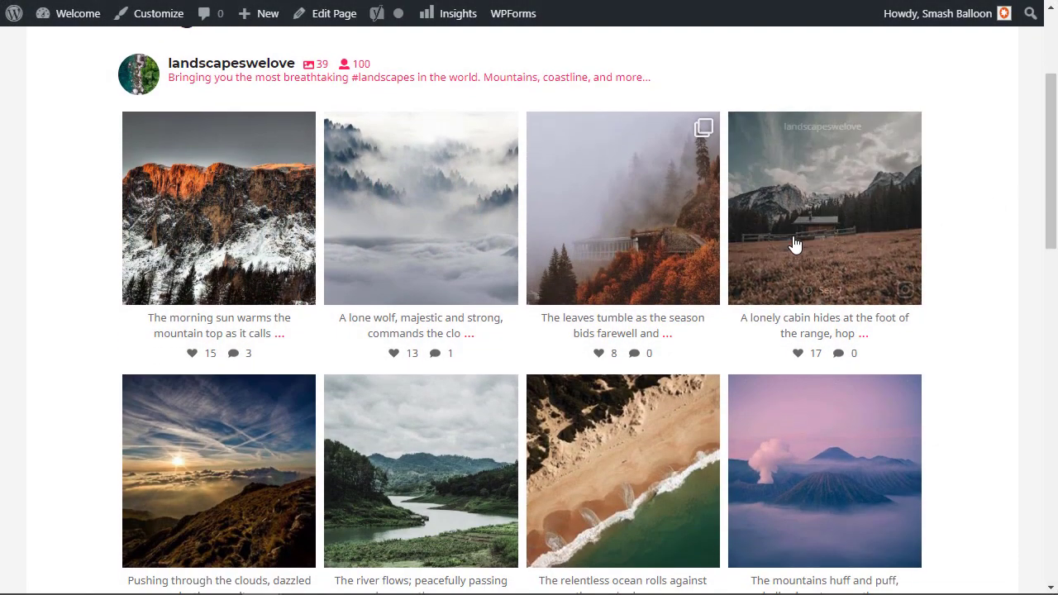
# Preview the wolf photo from the landscapes feed in the lightbox, then close it.
pyautogui.click(436, 252)
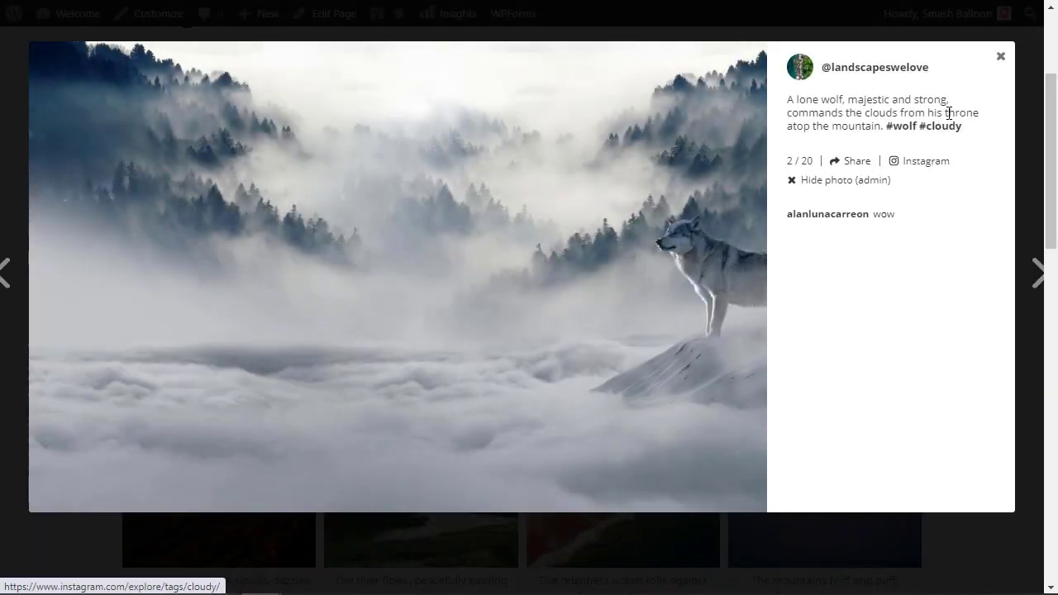
pyautogui.click(1000, 60)
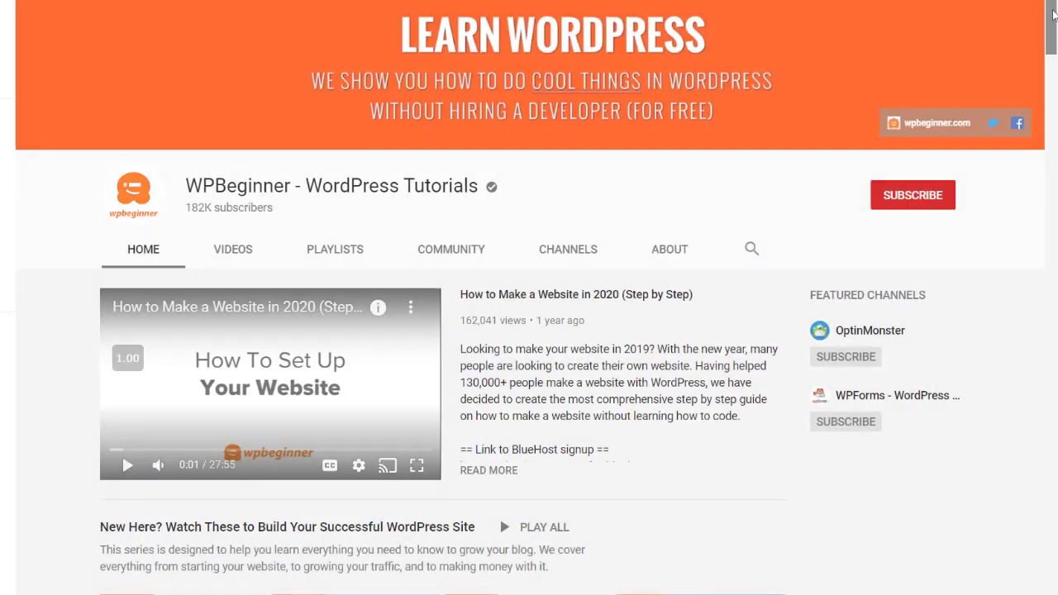
pyautogui.moveTo(1053, 15); pyautogui.dragTo(1054, 100)
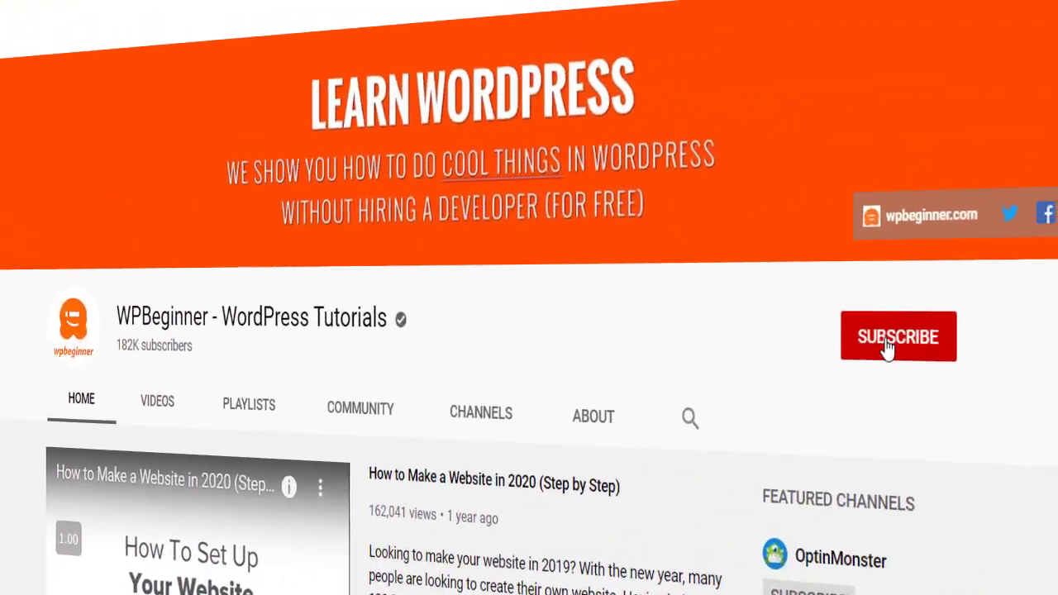
# Subscribe to WPBeginner with all-video notifications, then view the cabin photo and the next one.
pyautogui.click(942, 244)
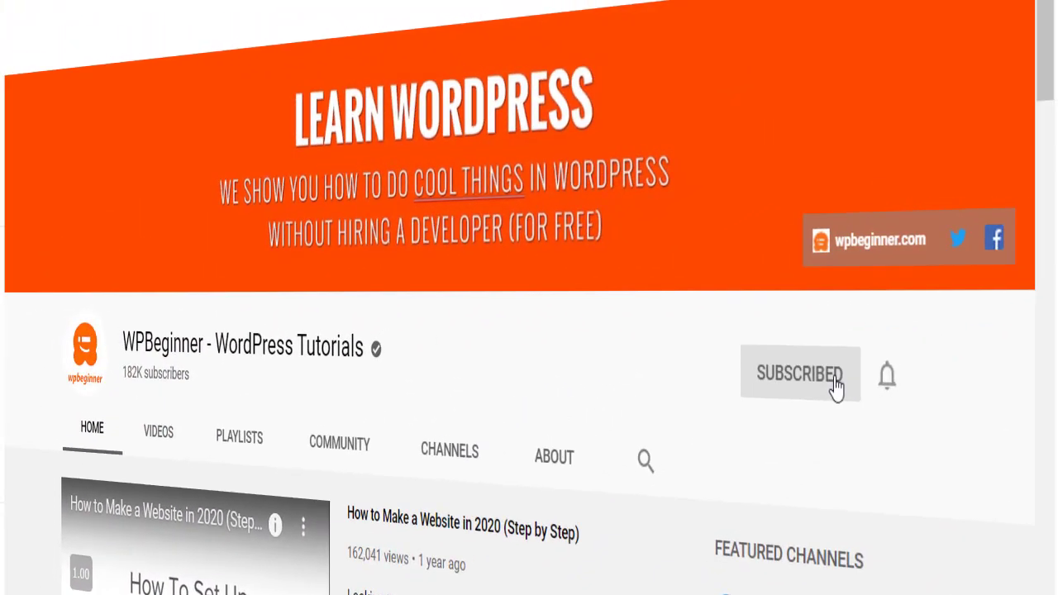
pyautogui.click(891, 387)
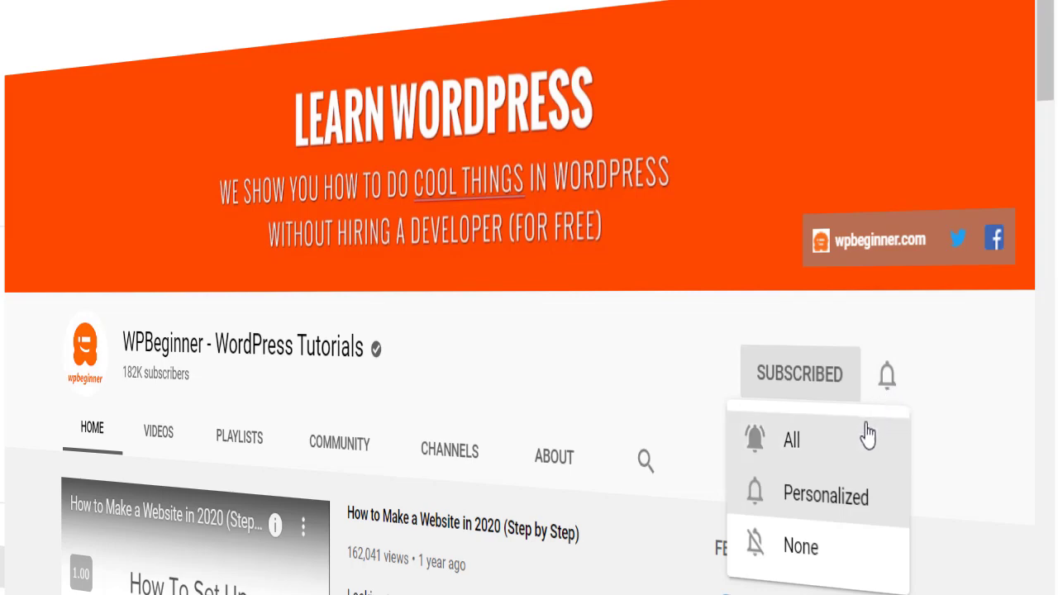
pyautogui.click(840, 448)
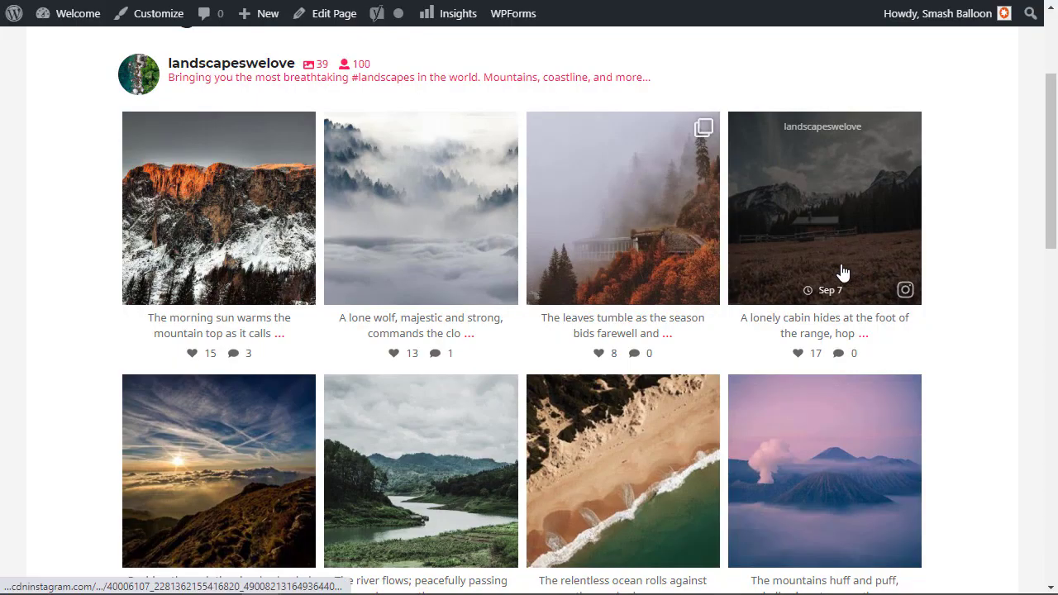
pyautogui.click(838, 265)
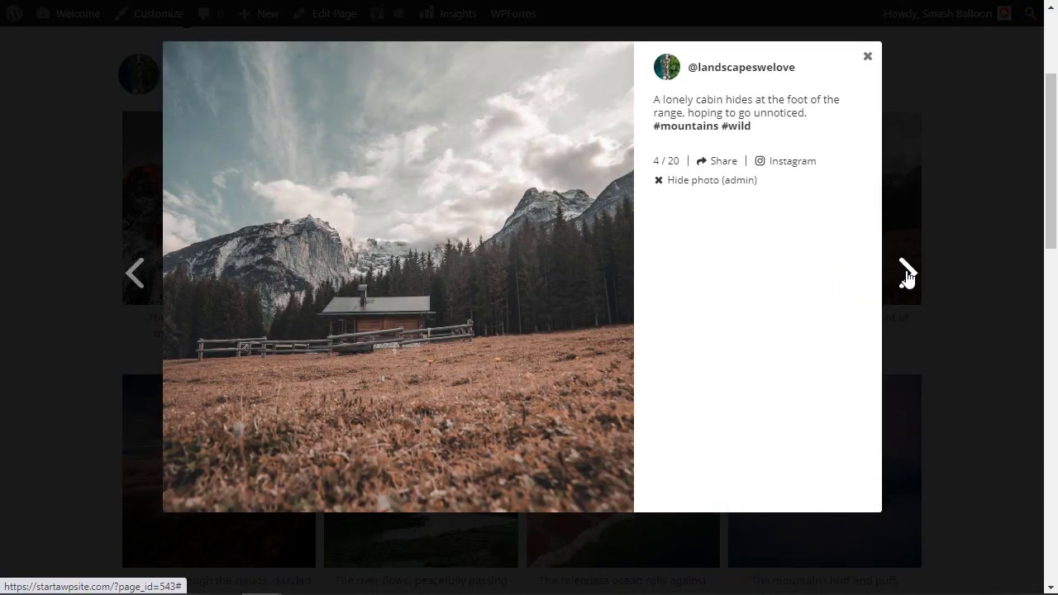
pyautogui.click(903, 276)
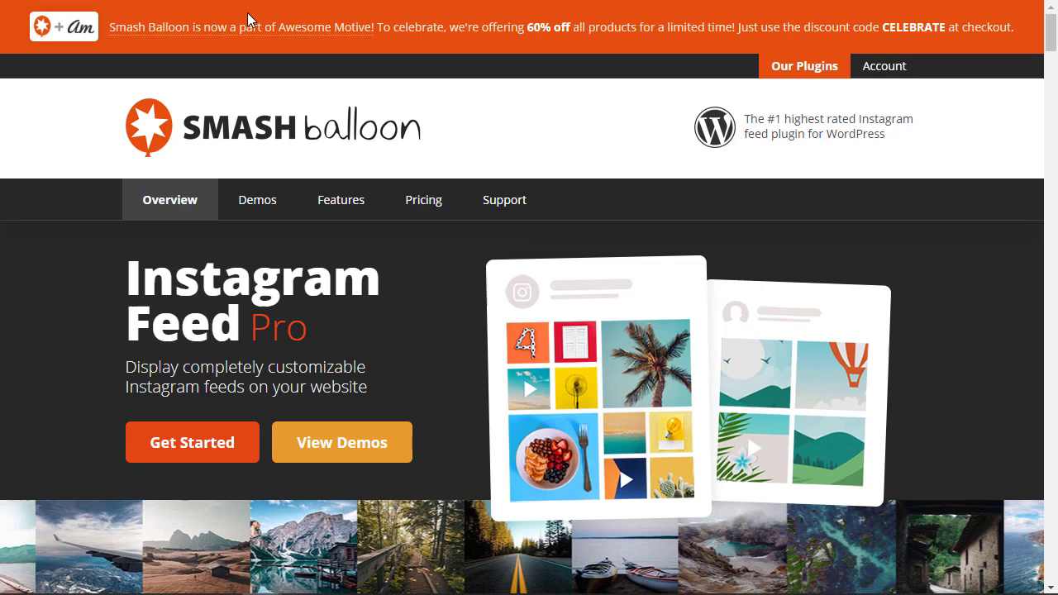
# Head from the Smash Balloon product page to the WordPress admin Dashboard.
pyautogui.moveTo(1022, 54)
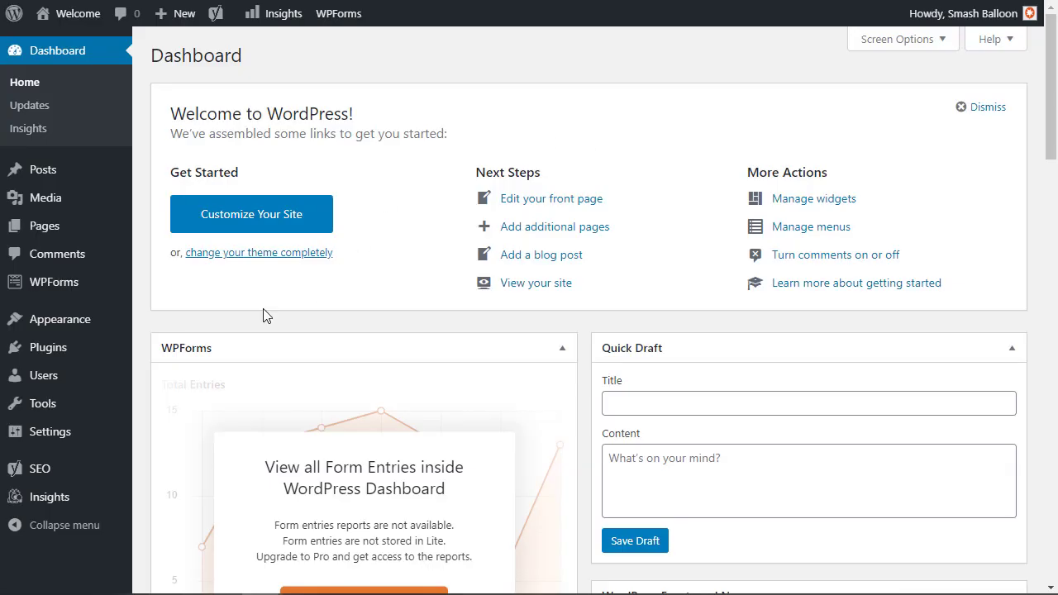
# Upload Instagram-Feed-Pro-5.6-Developer.zip under Plugins > Add New, install it, and activate it.
pyautogui.moveTo(37, 356)
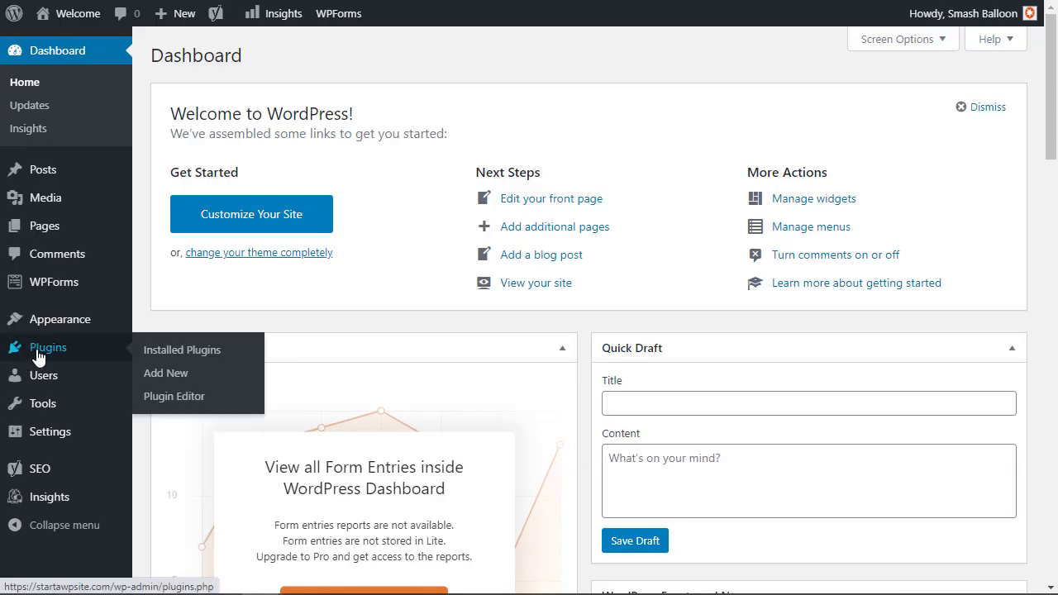
pyautogui.click(175, 376)
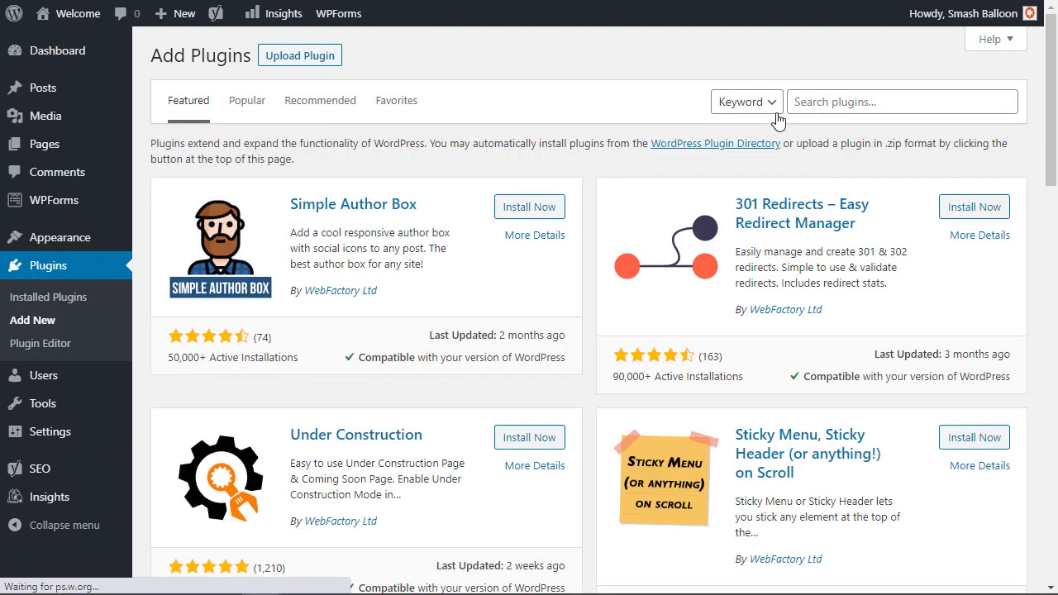
pyautogui.click(300, 65)
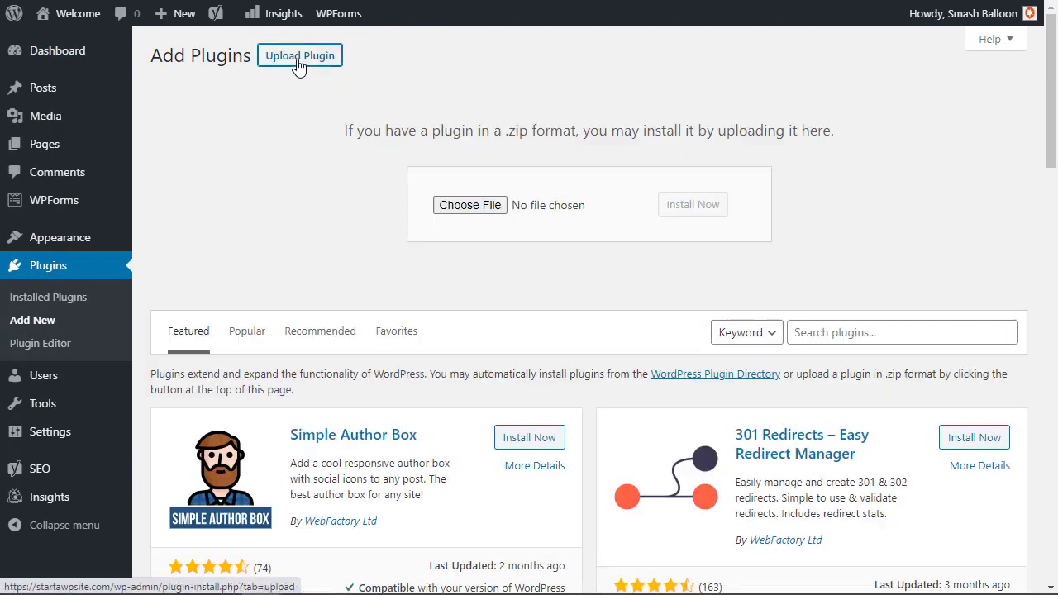
pyautogui.click(467, 204)
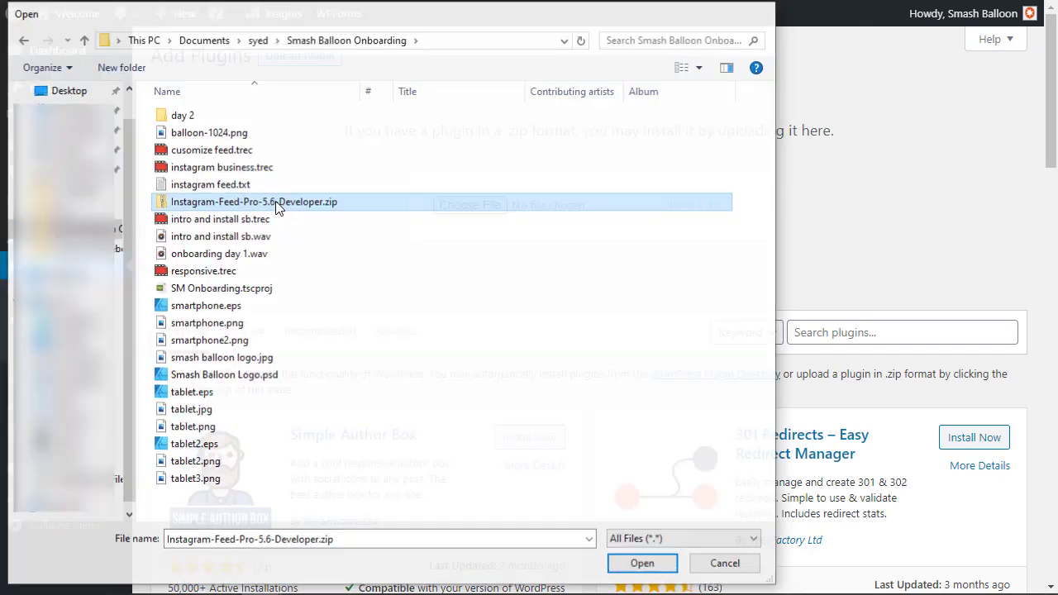
pyautogui.doubleClick(275, 204)
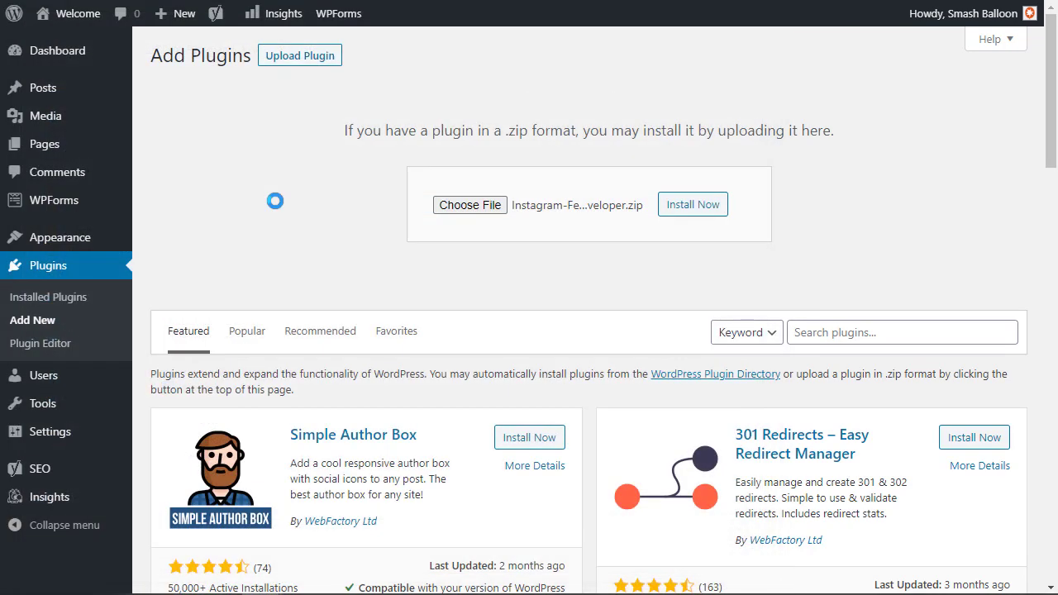
pyautogui.click(697, 212)
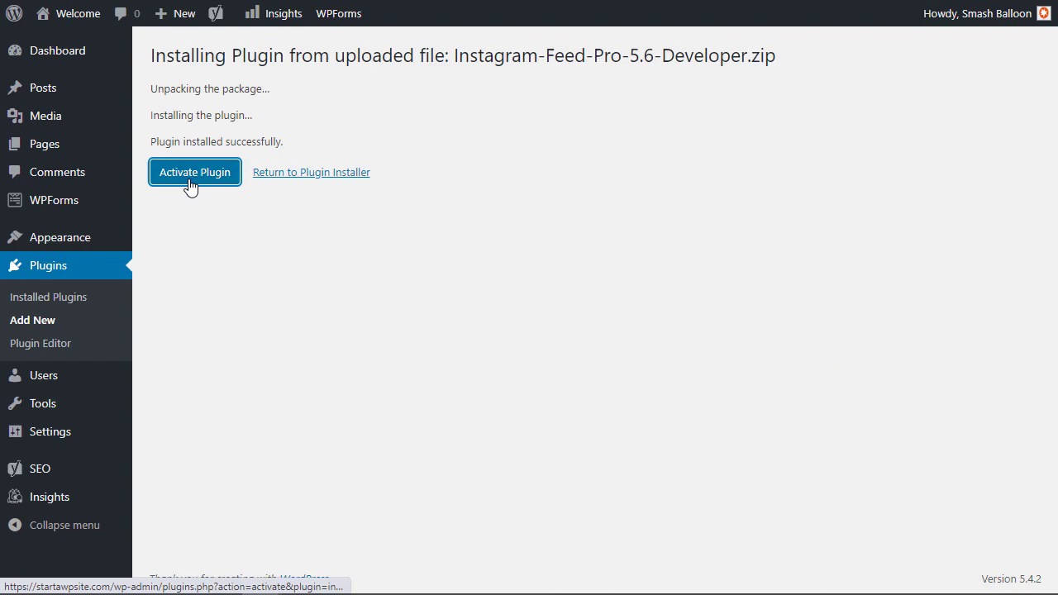
pyautogui.click(189, 181)
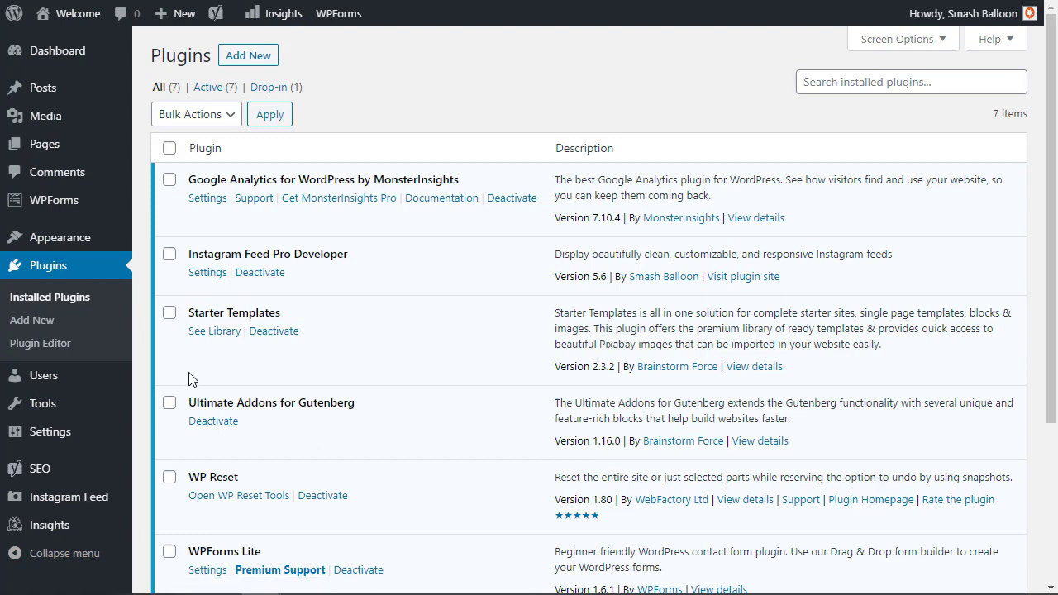
# Activate the Instagram Feed Pro license key under Instagram Feed > License and save it.
pyautogui.moveTo(46, 500)
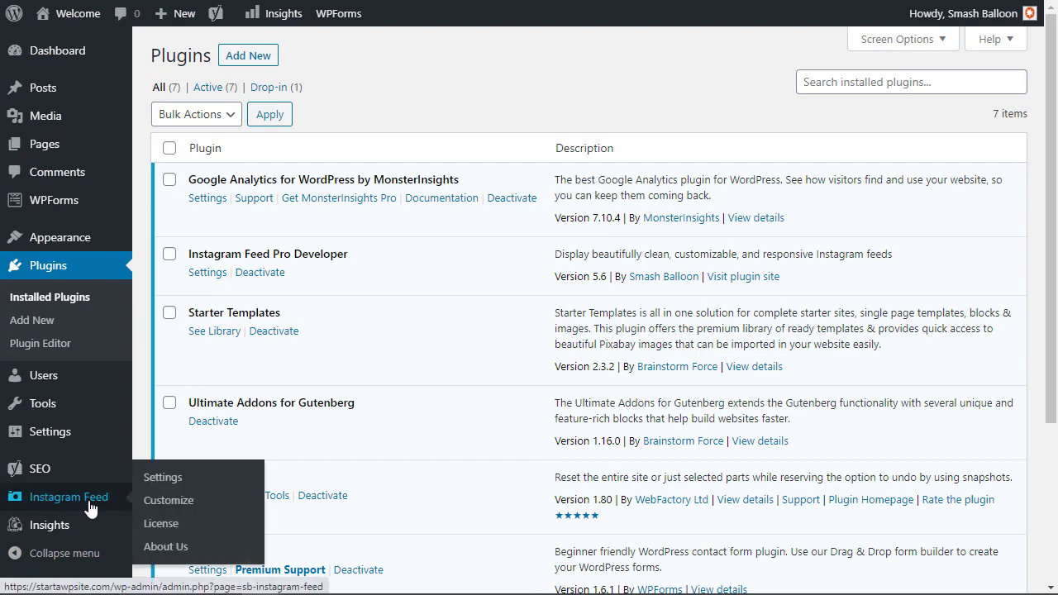
pyautogui.click(161, 523)
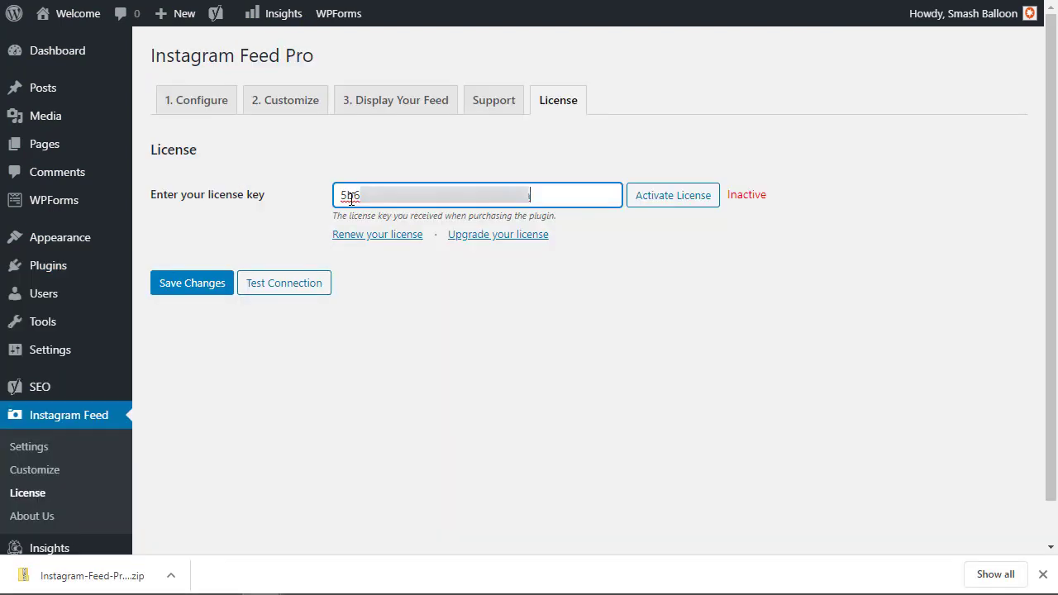
pyautogui.click(666, 198)
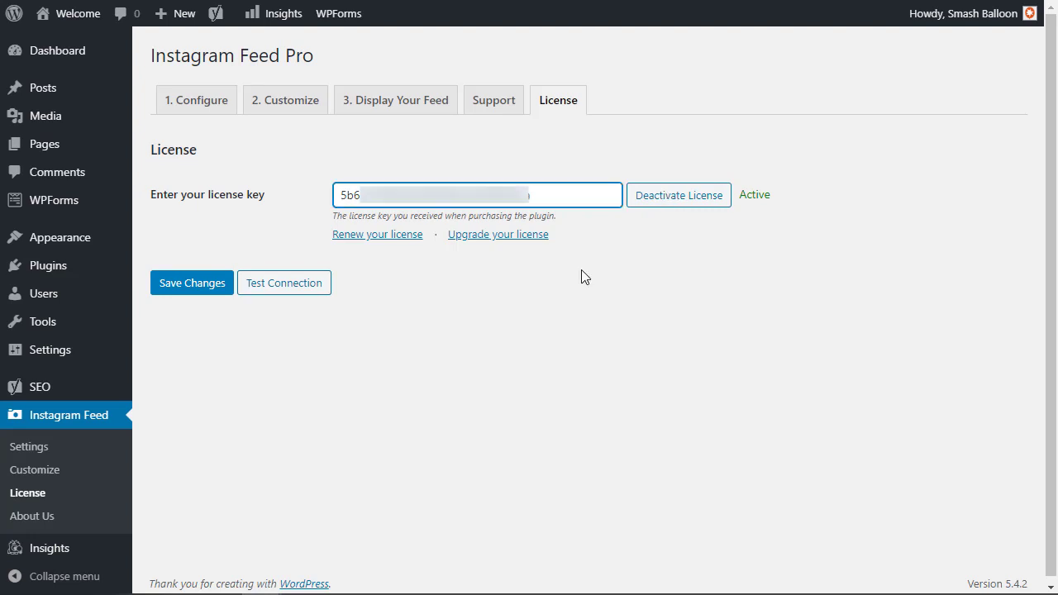
pyautogui.click(194, 294)
pyautogui.click(195, 298)
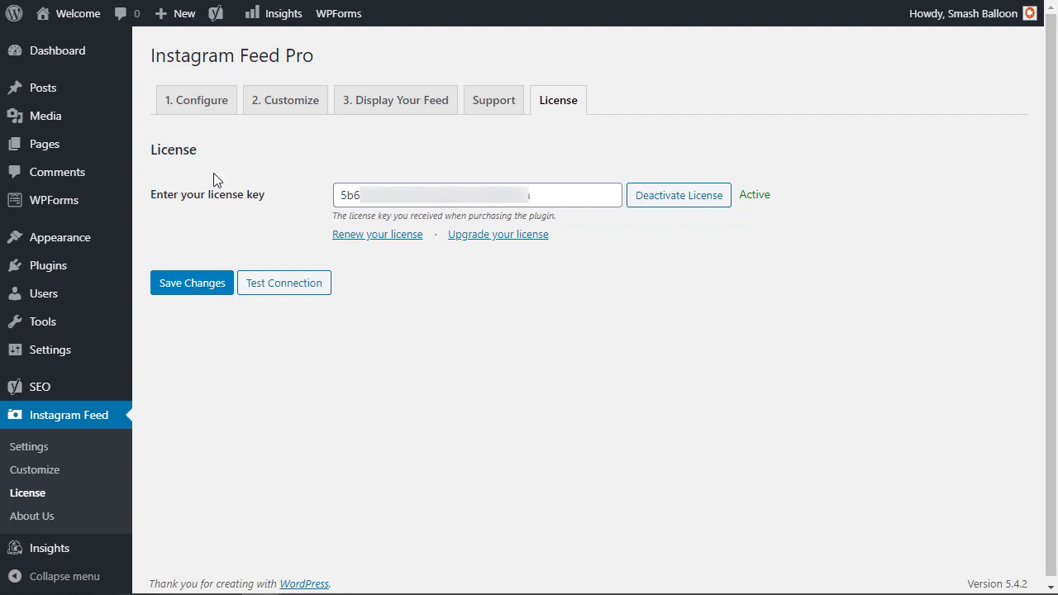
# On the 1. Configure tab, start connecting an Instagram account as a Business profile.
pyautogui.click(196, 112)
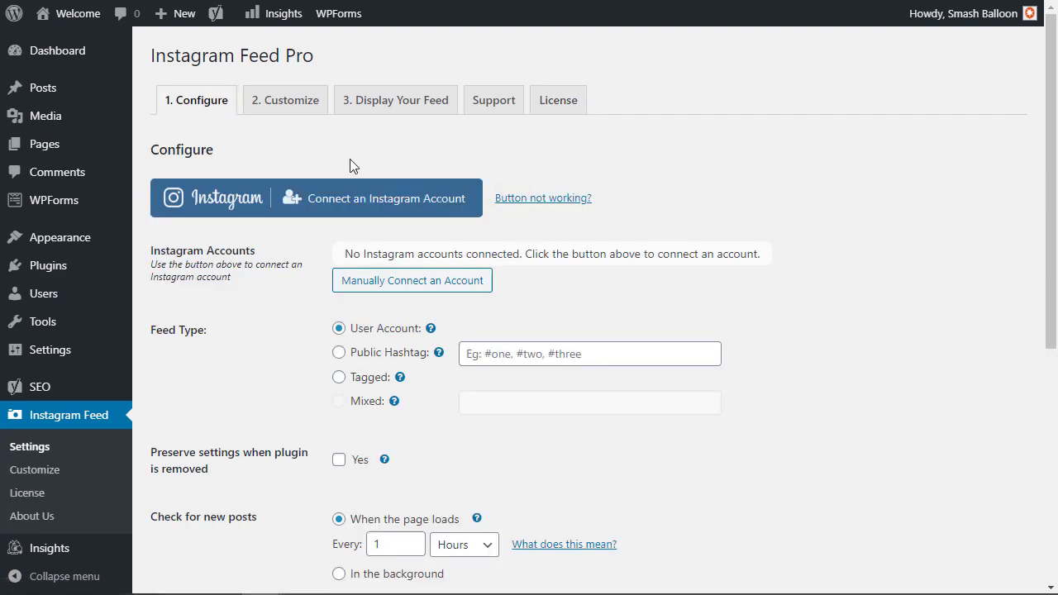
pyautogui.click(291, 205)
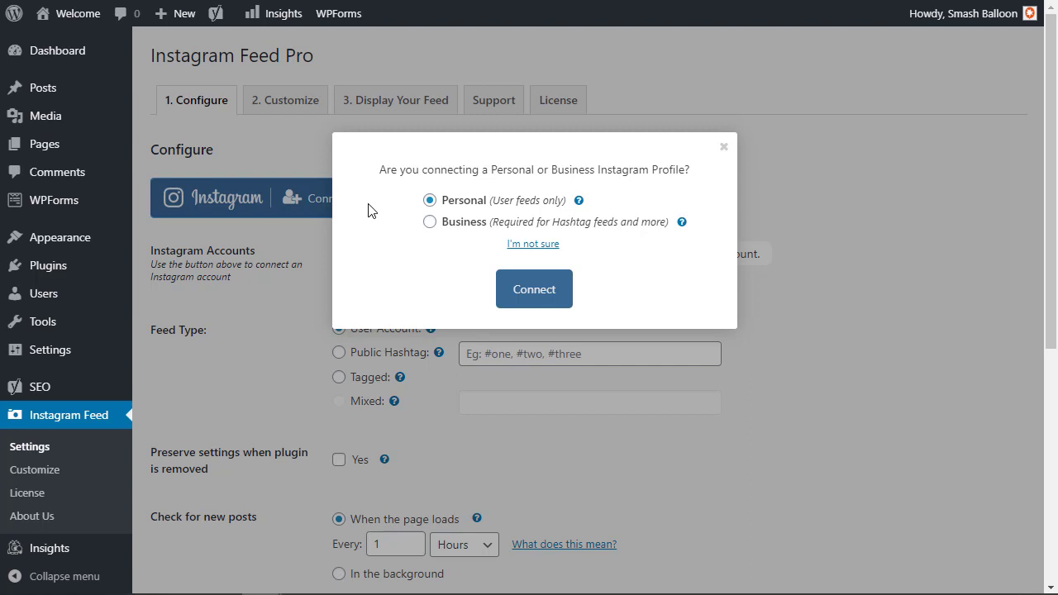
pyautogui.click(681, 225)
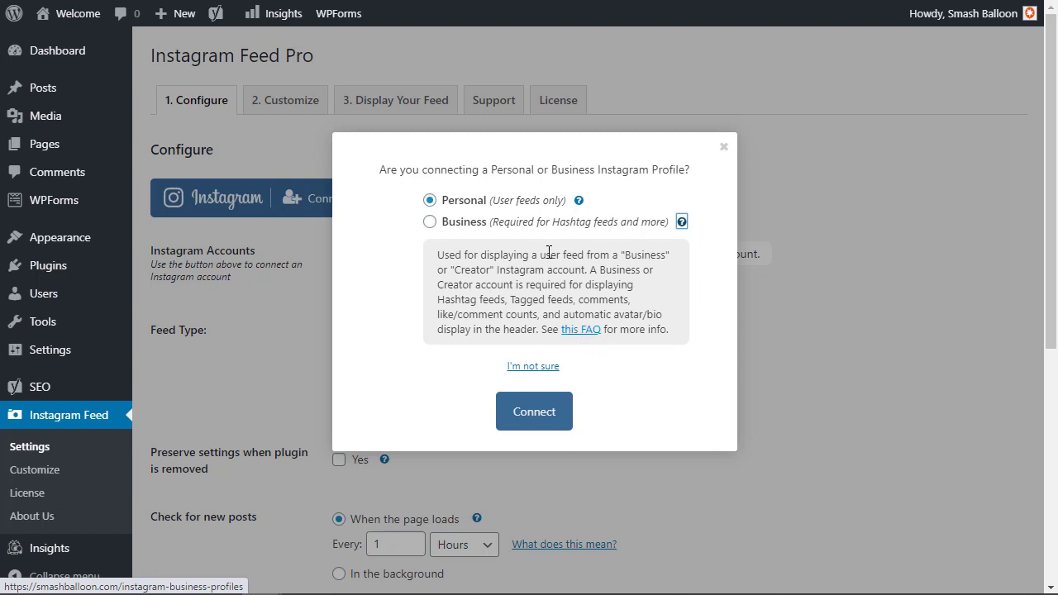
pyautogui.click(428, 222)
pyautogui.click(534, 413)
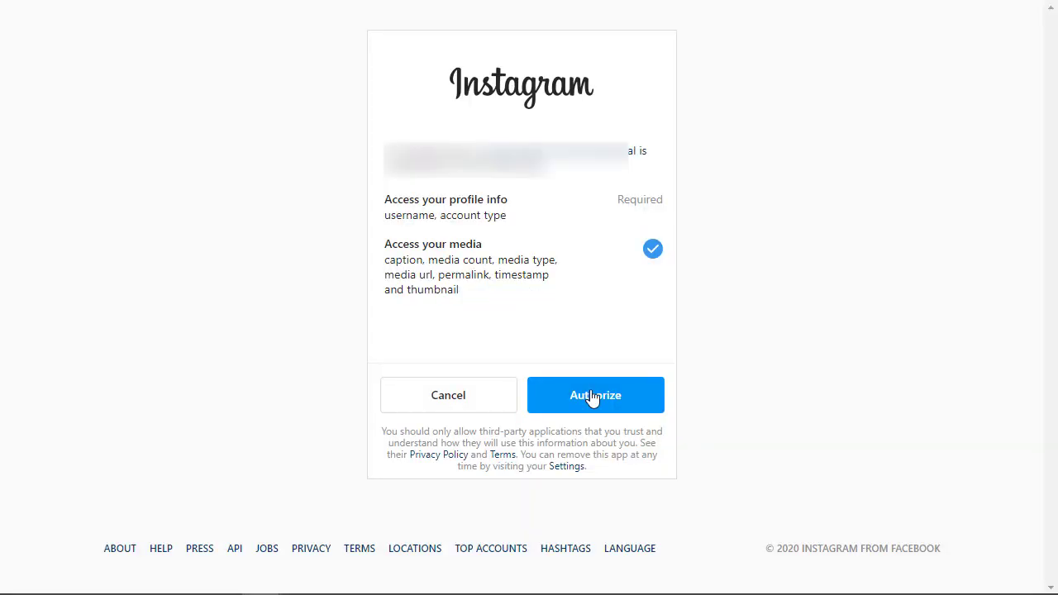
# Authorize the plugin's access on Instagram's permission page.
pyautogui.click(591, 398)
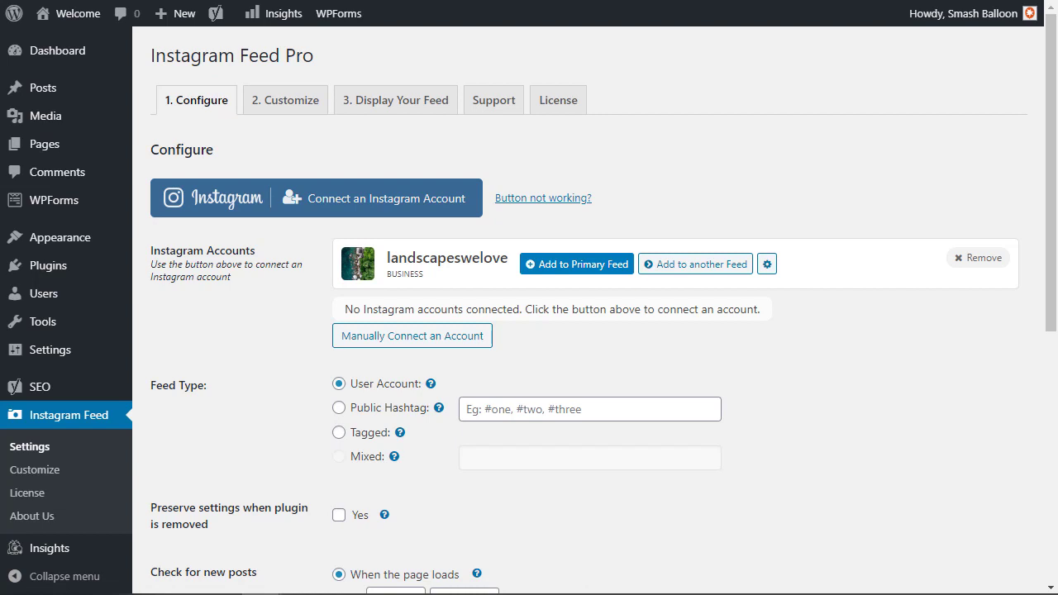
# Add landscapeswelove to the Primary Feed, enter hashtags '#river, #mountains', and save the settings.
pyautogui.click(562, 268)
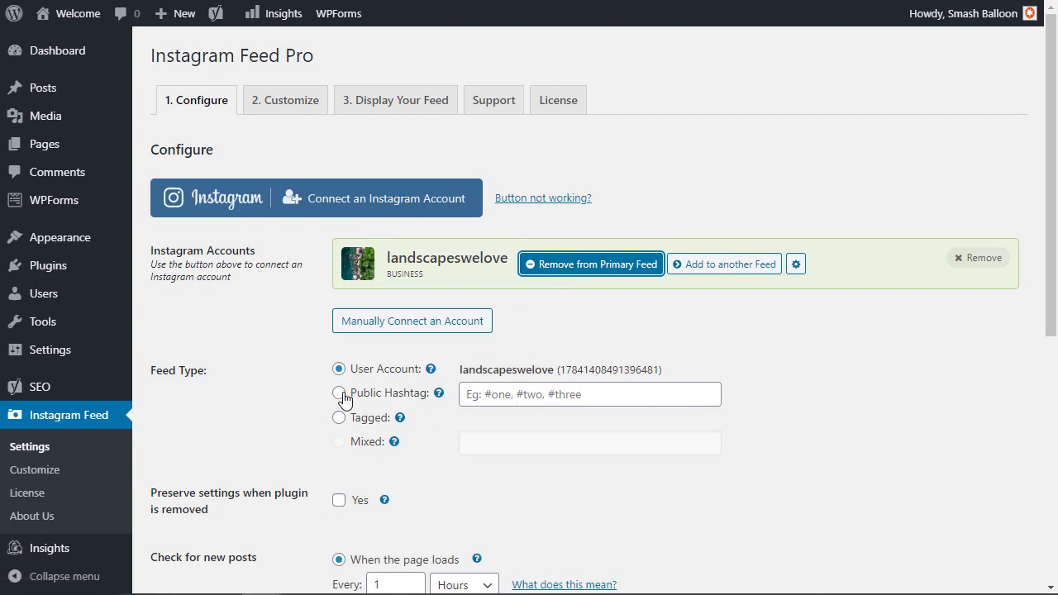
pyautogui.click(487, 391)
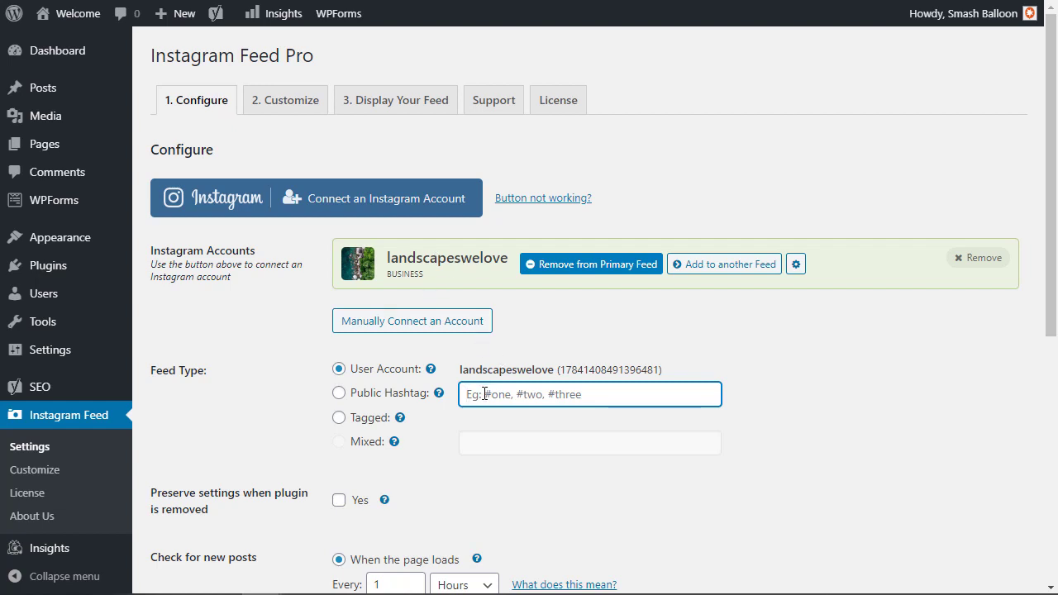
pyautogui.write('#river,')
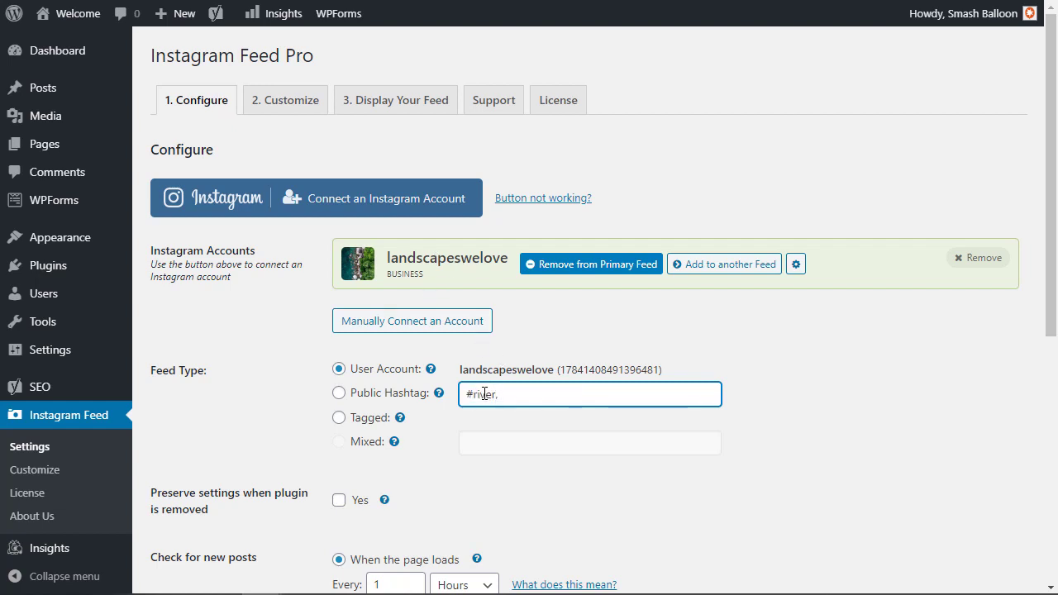
pyautogui.write(' #mountains')
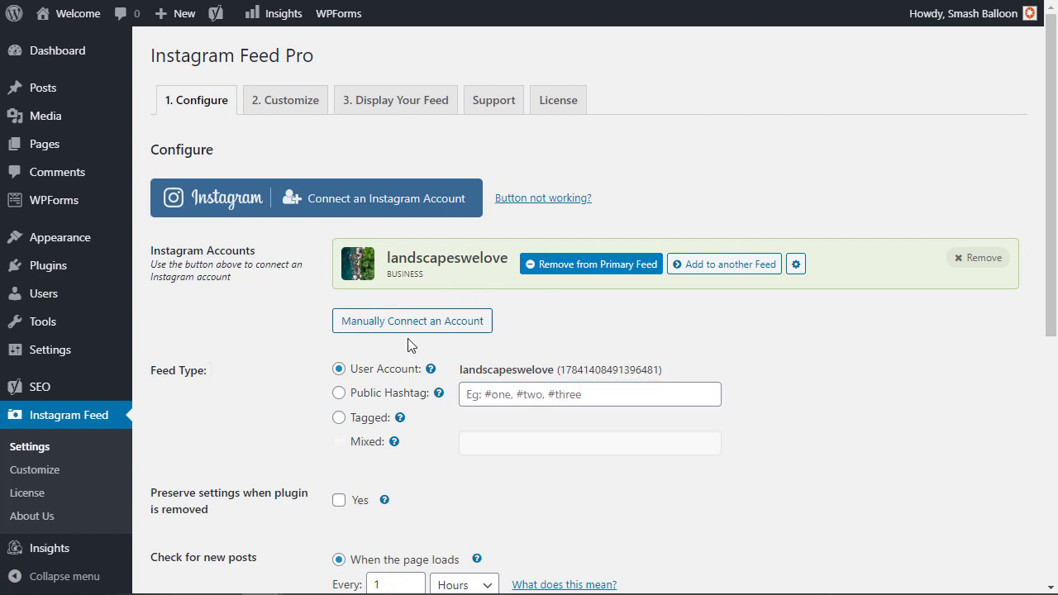
pyautogui.scroll(-1, 494, 446)
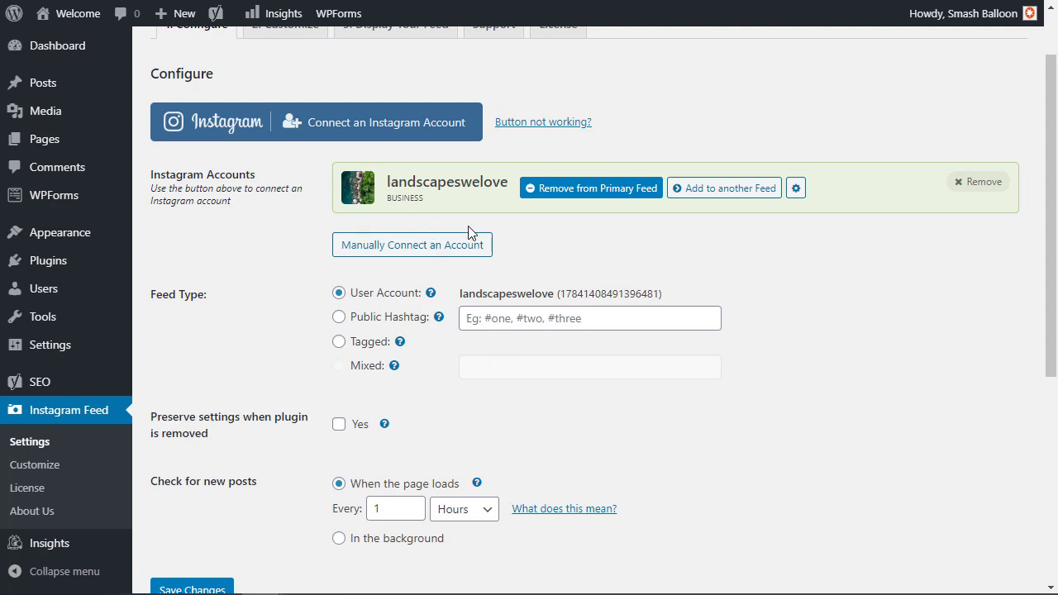
pyautogui.scroll(-2, 529, 354)
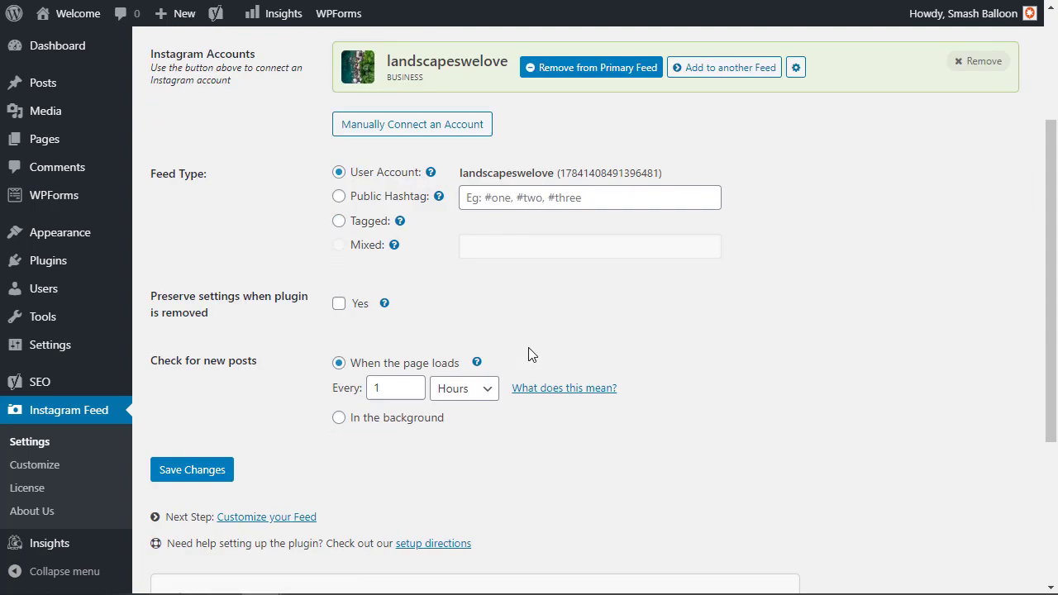
pyautogui.click(205, 469)
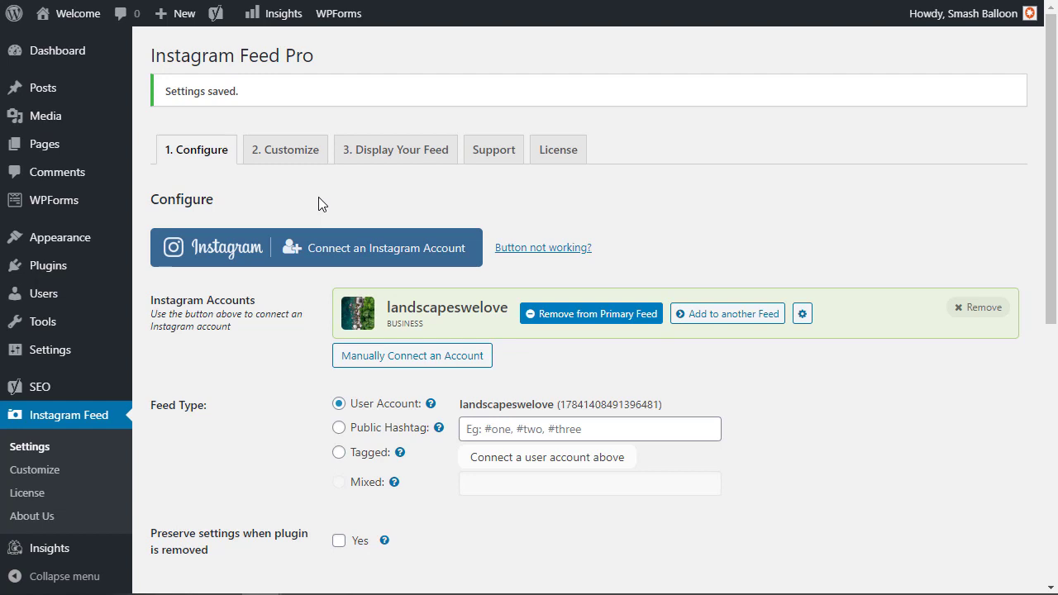
# Create a new page titled 'Instagram Feed'.
pyautogui.moveTo(49, 144)
pyautogui.click(159, 171)
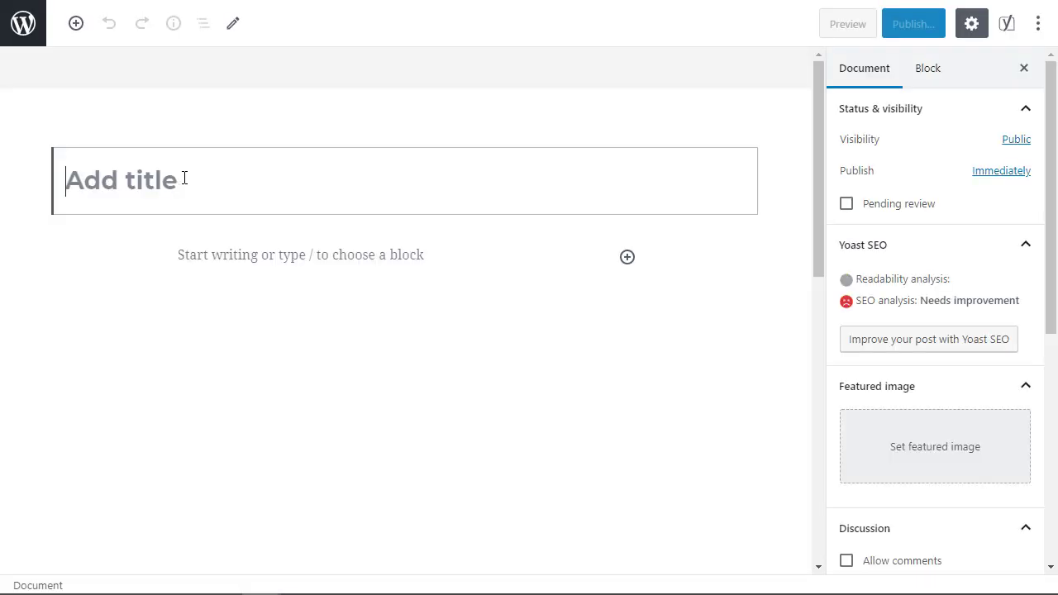
pyautogui.write('Instagram Feed')
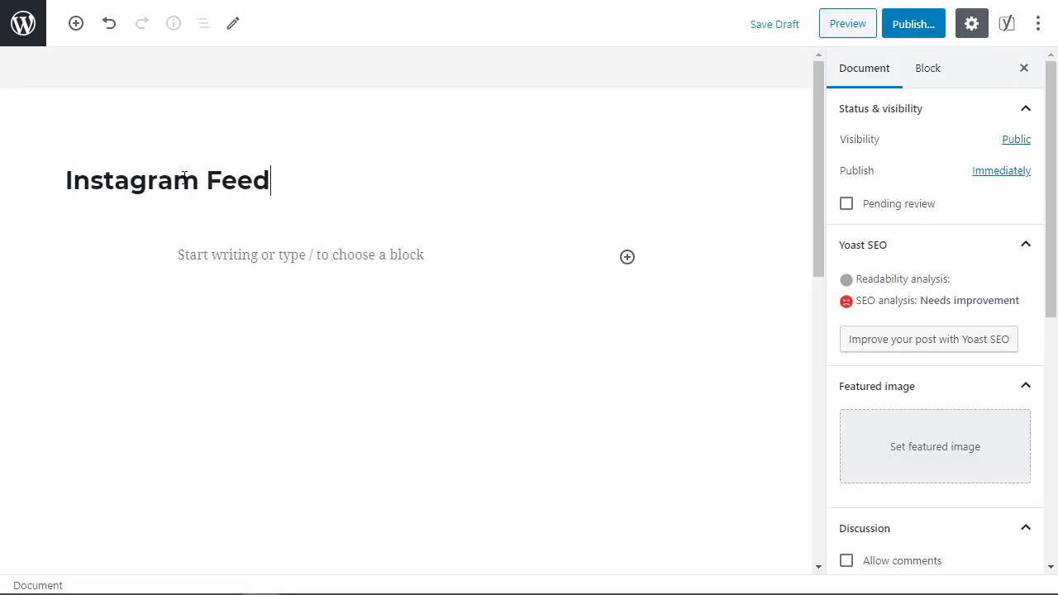
# Insert the Instagram Feed block showing the landscapeswelove photos and update the page.
pyautogui.click(626, 258)
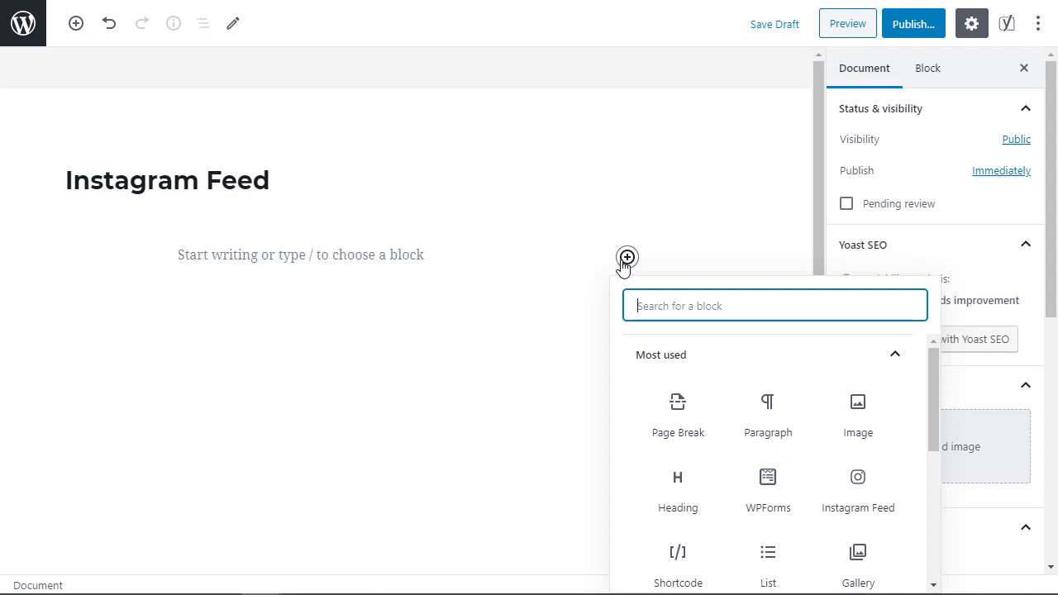
pyautogui.write('in')
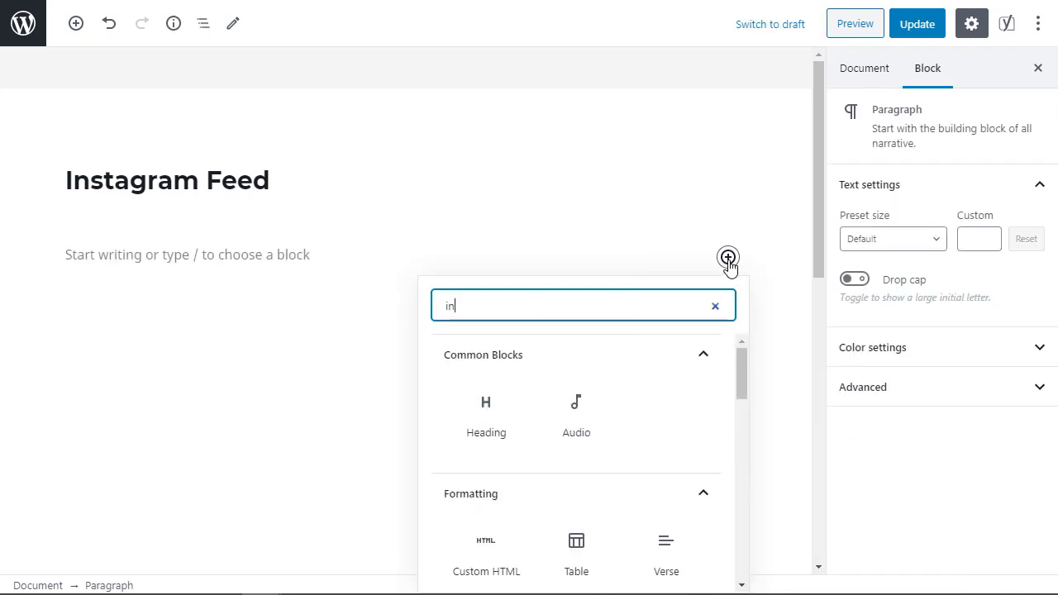
pyautogui.write('s')
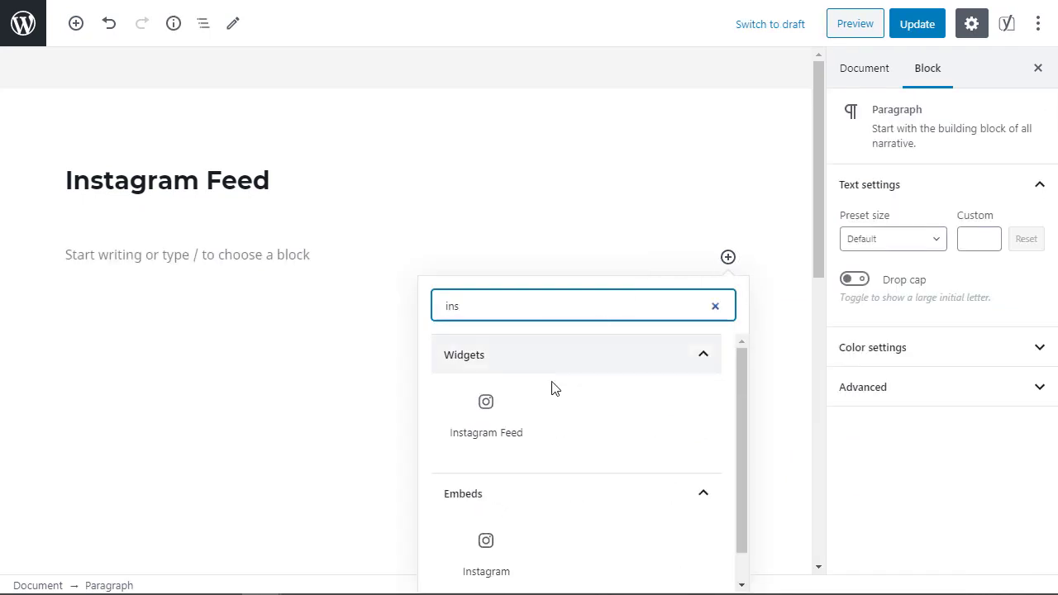
pyautogui.click(486, 413)
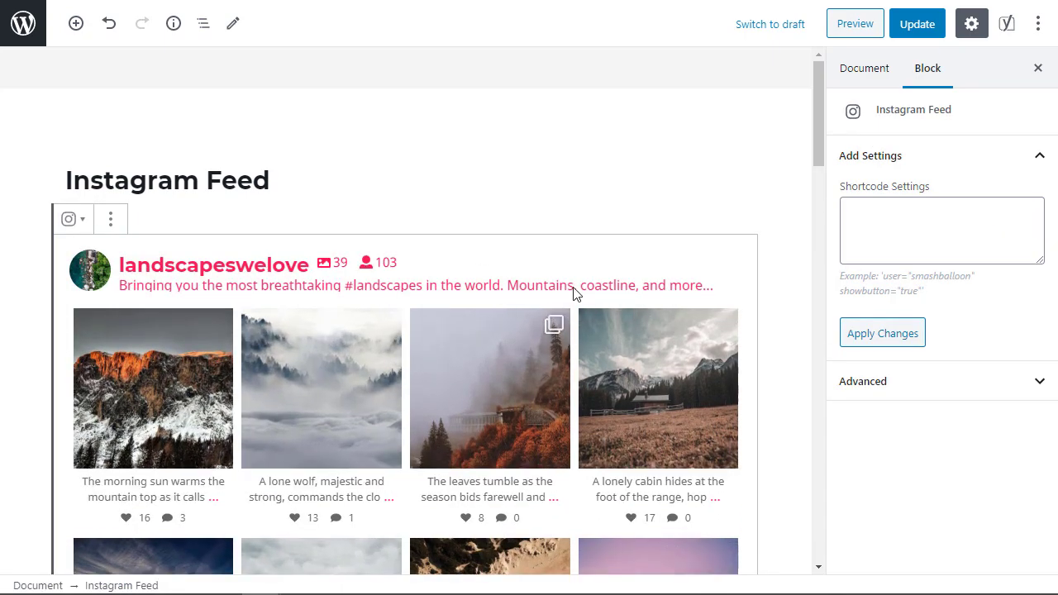
pyautogui.scroll(-4, 787, 399)
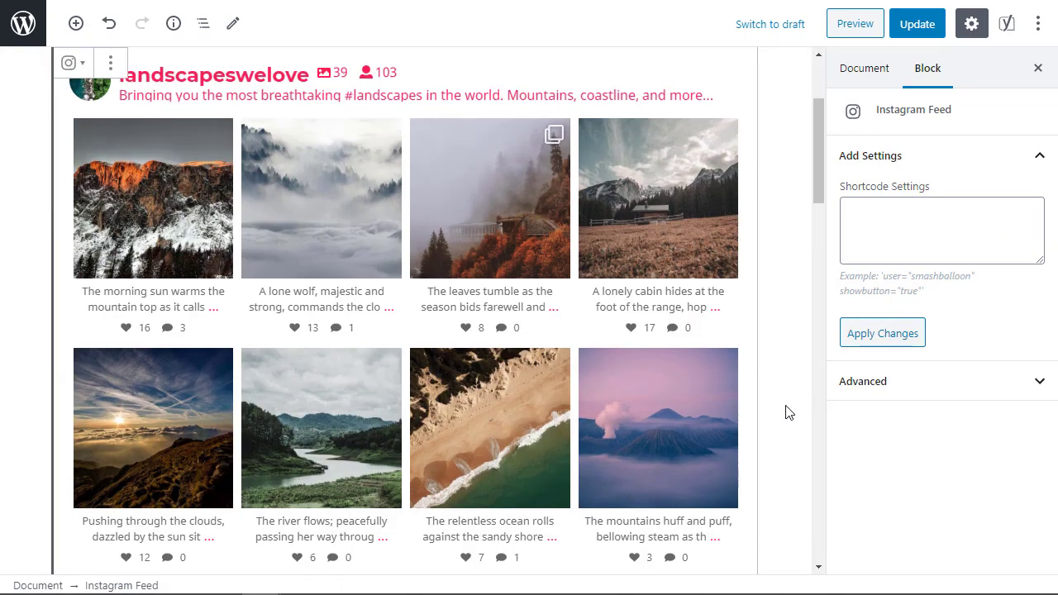
pyautogui.scroll(3, 787, 412)
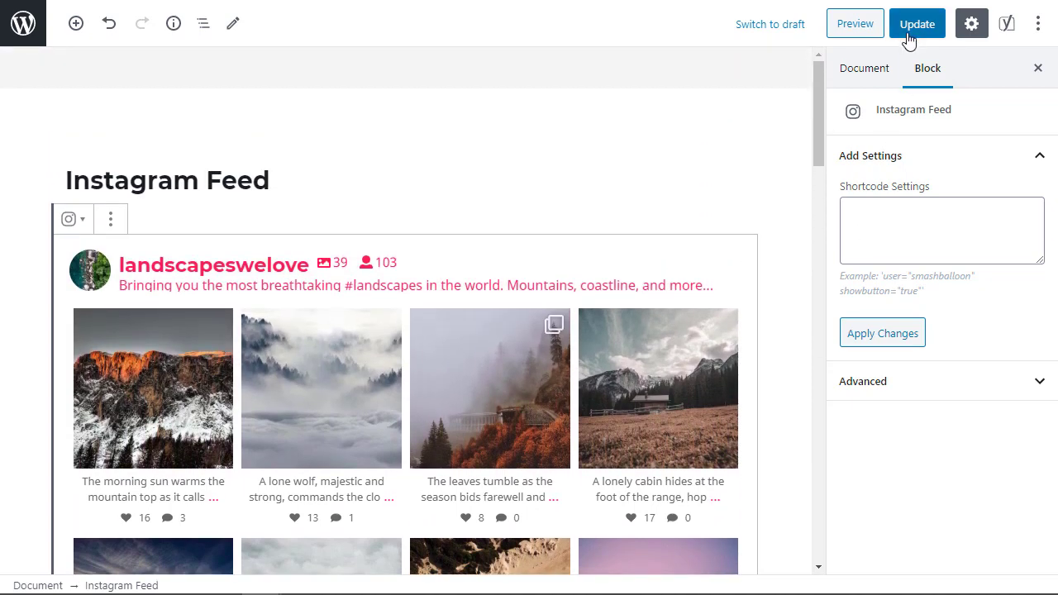
pyautogui.click(909, 25)
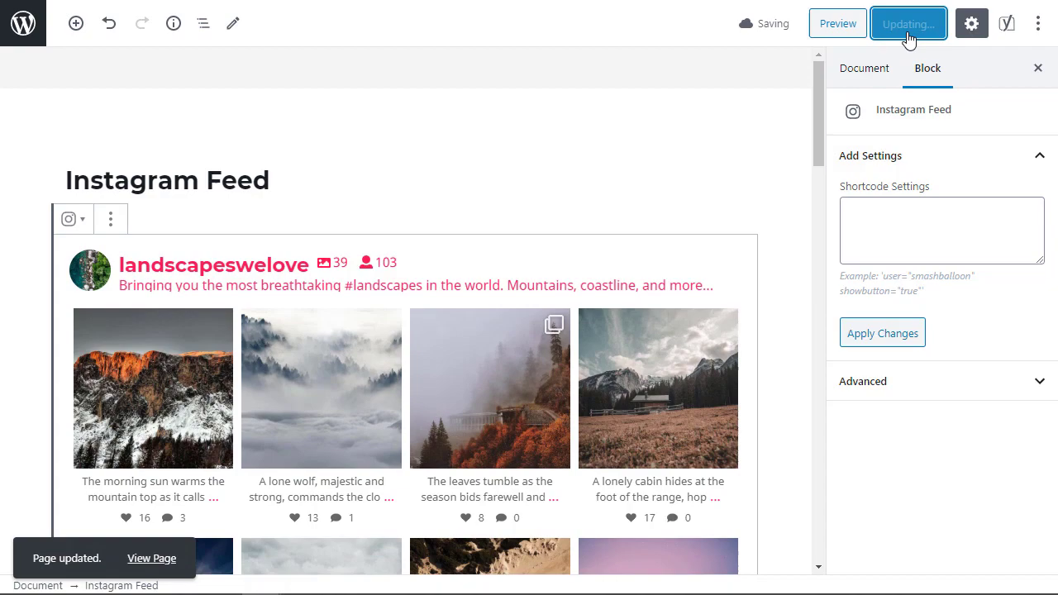
pyautogui.click(863, 70)
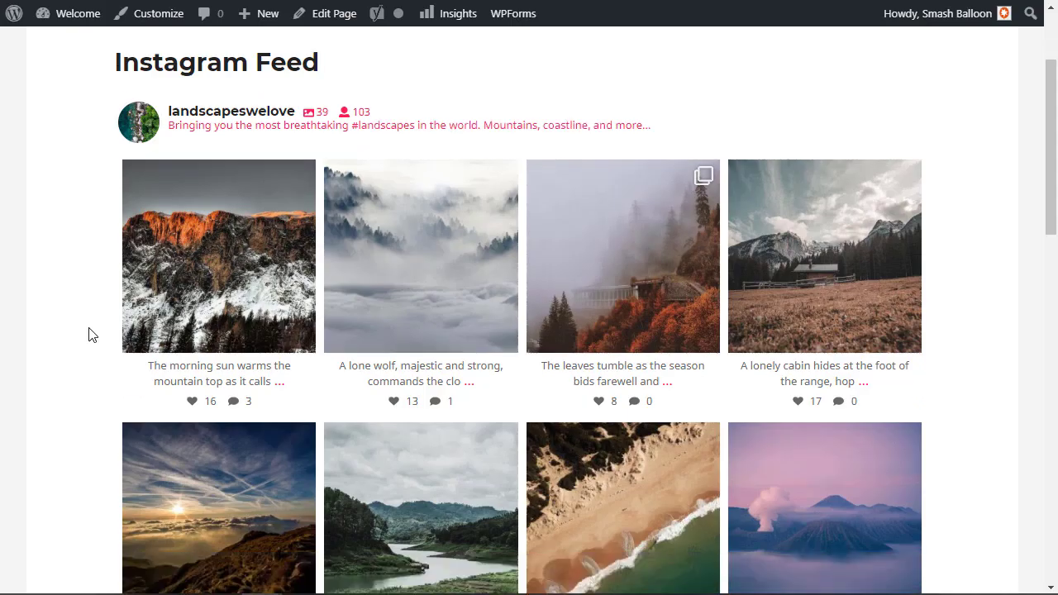
# Scroll through the live Instagram Feed page's photo grid.
pyautogui.scroll(-2, 91, 334)
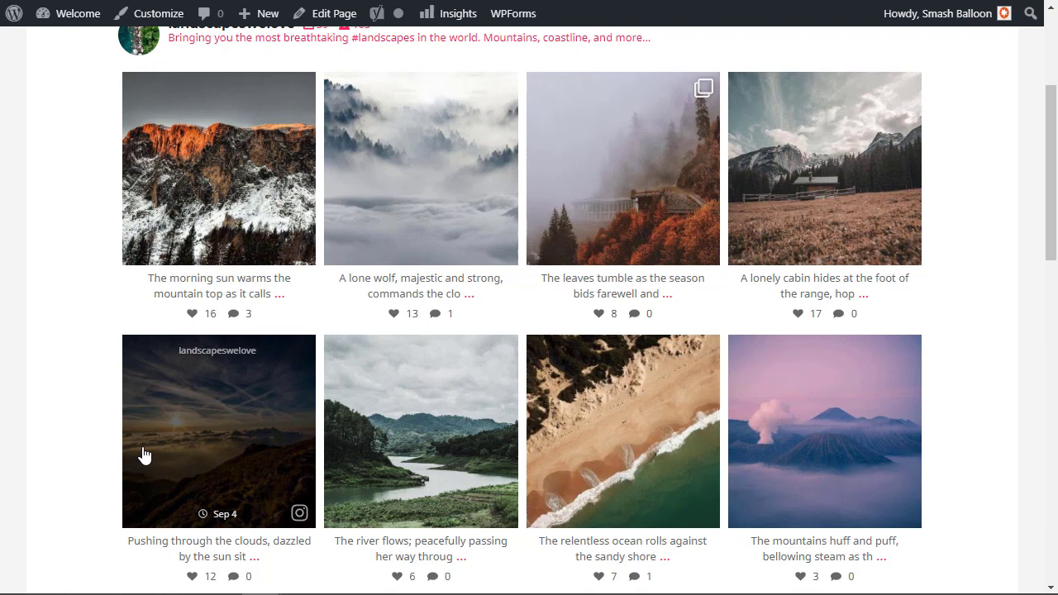
pyautogui.scroll(2, 31, 371)
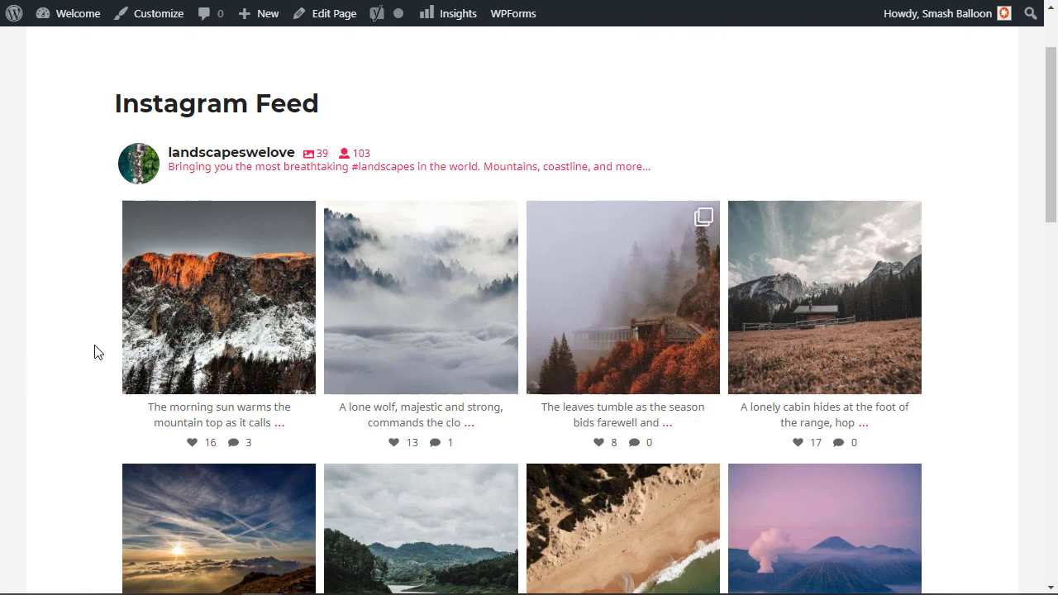
pyautogui.scroll(-5, 991, 265)
pyautogui.scroll(-9, 991, 264)
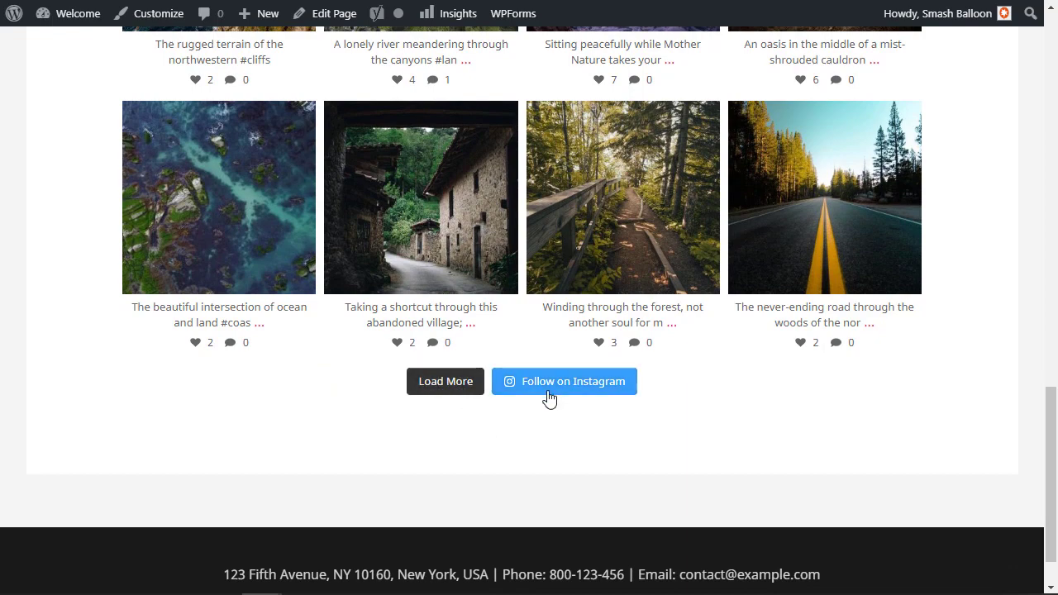
pyautogui.scroll(7, 972, 391)
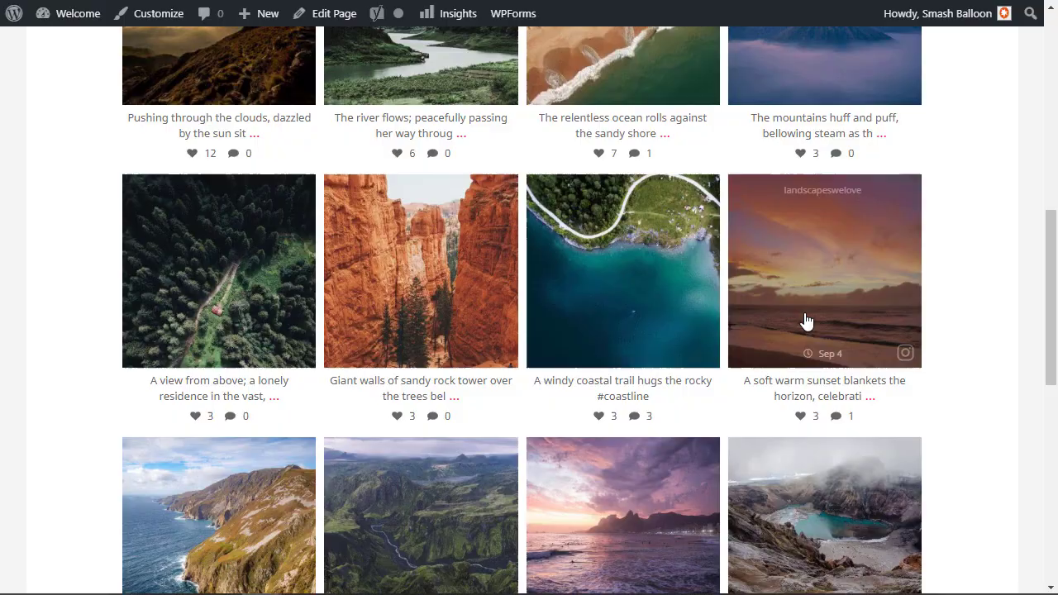
# Open the coastal trail post in the lightbox, view it on Instagram via Share, then return.
pyautogui.click(630, 309)
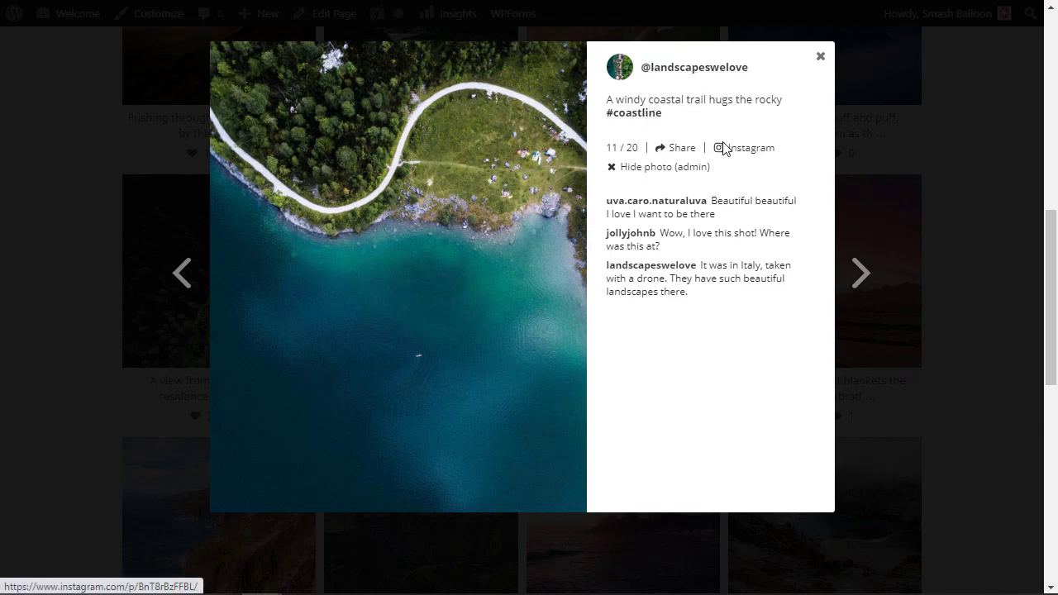
pyautogui.click(677, 150)
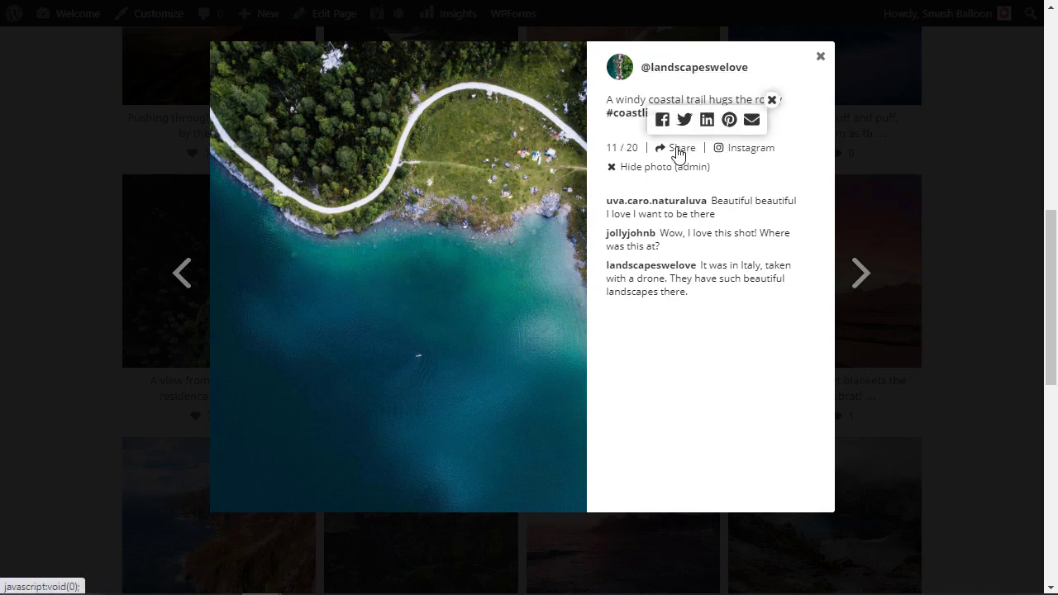
pyautogui.click(747, 156)
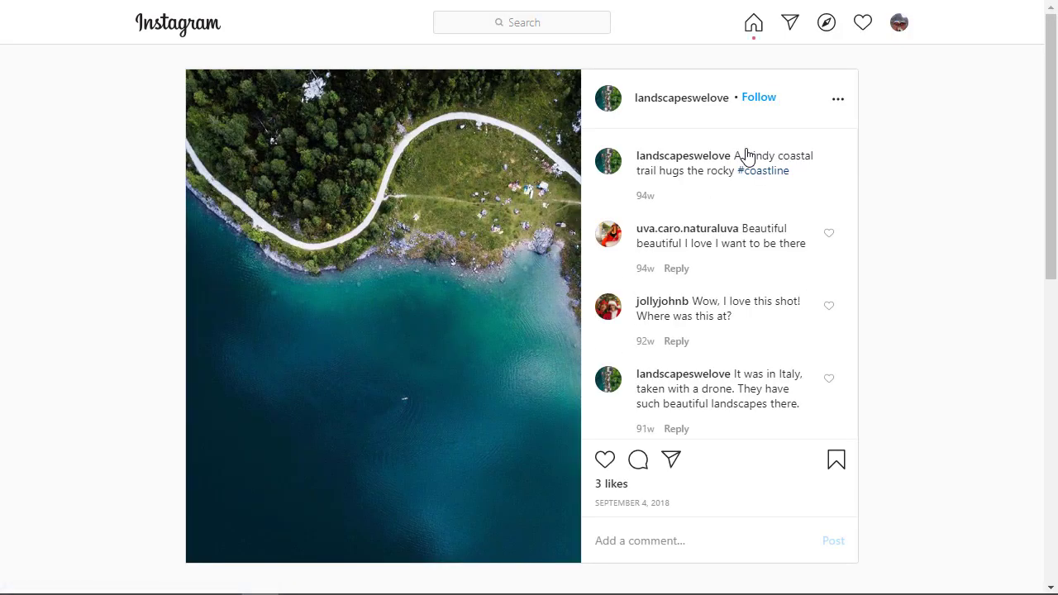
pyautogui.hotkey('alt', 'Left')
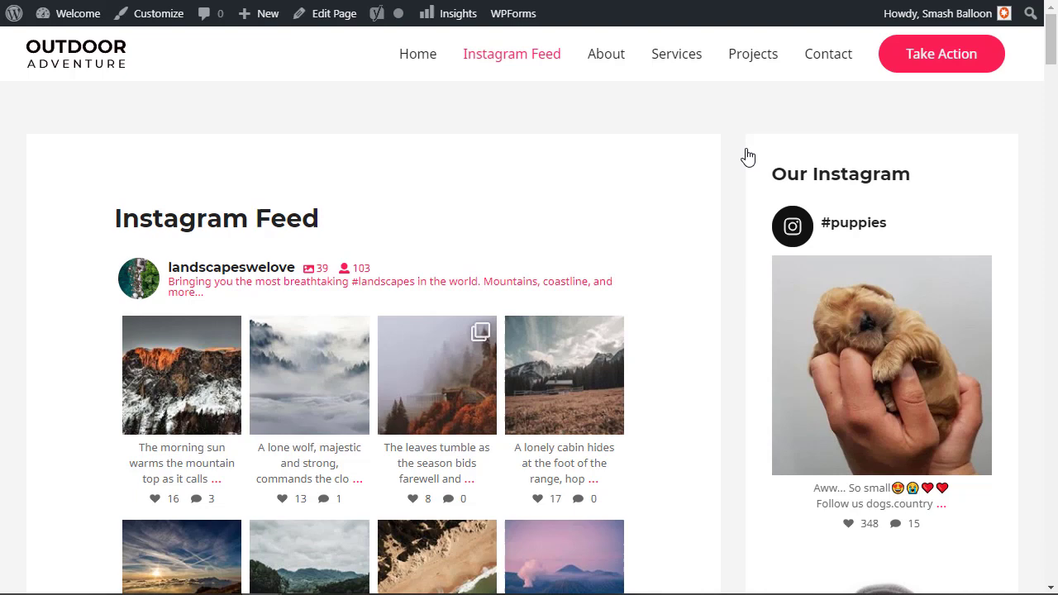
# Leave the page editor for the Instagram Feed > Customize settings.
pyautogui.hotkey('alt', 'Left')
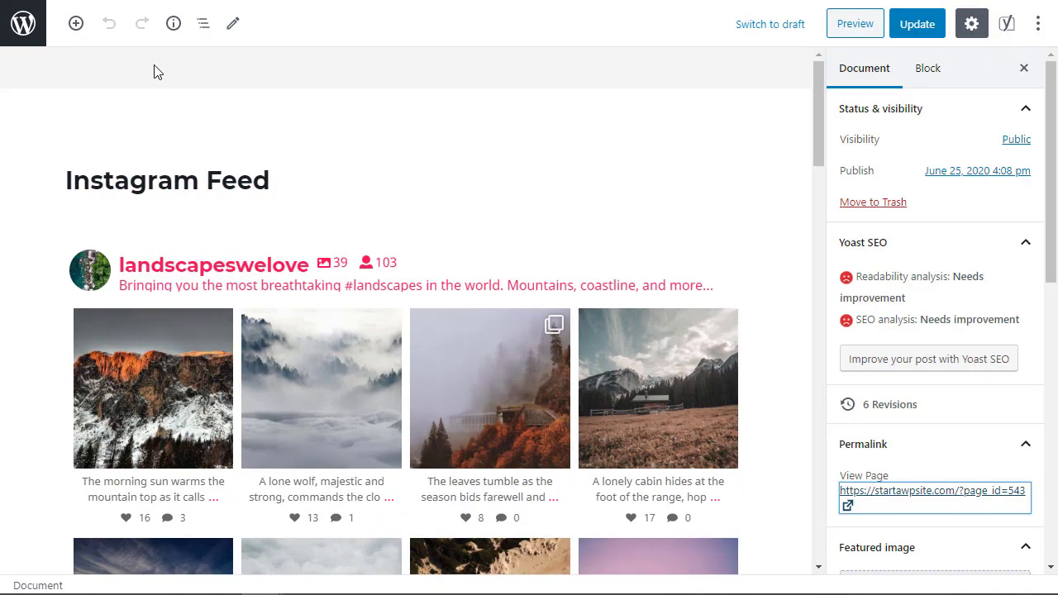
pyautogui.click(14, 27)
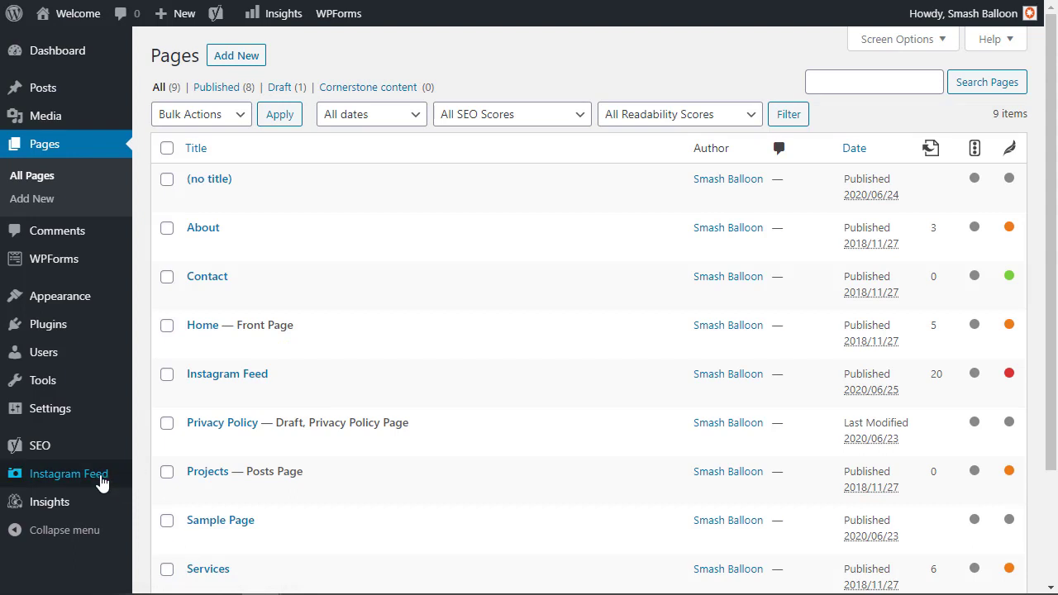
pyautogui.moveTo(74, 473)
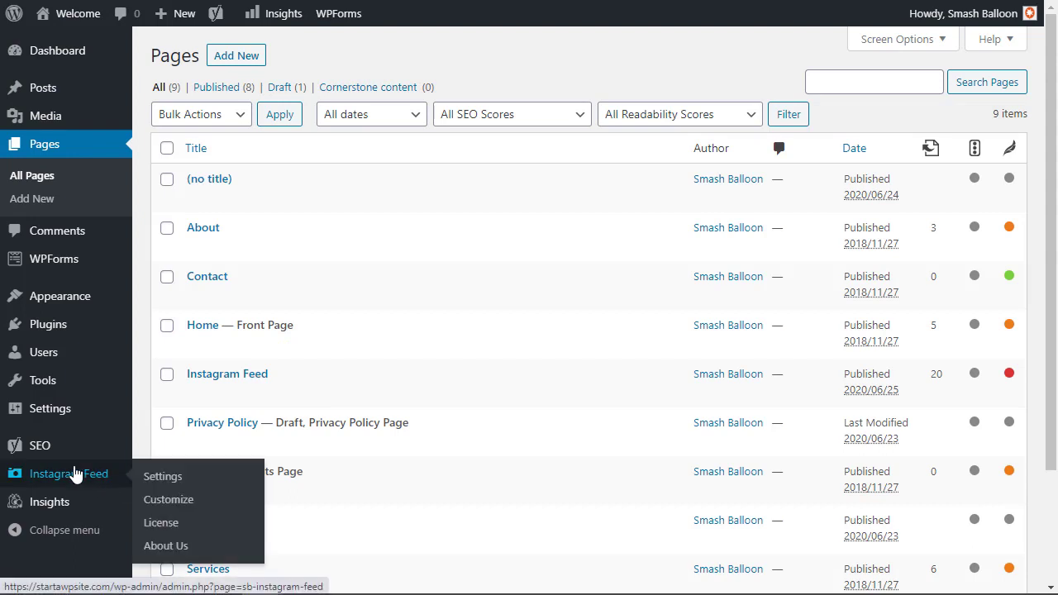
pyautogui.click(157, 501)
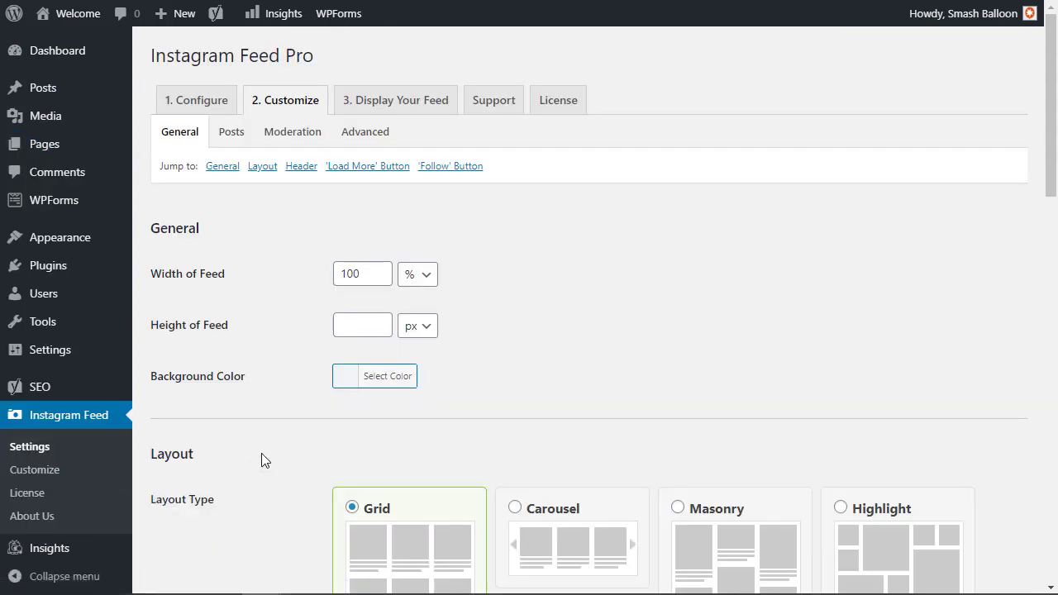
# Switch the feed layout type to Highlight and save the changes.
pyautogui.scroll(-2, 261, 456)
pyautogui.scroll(-1, 261, 453)
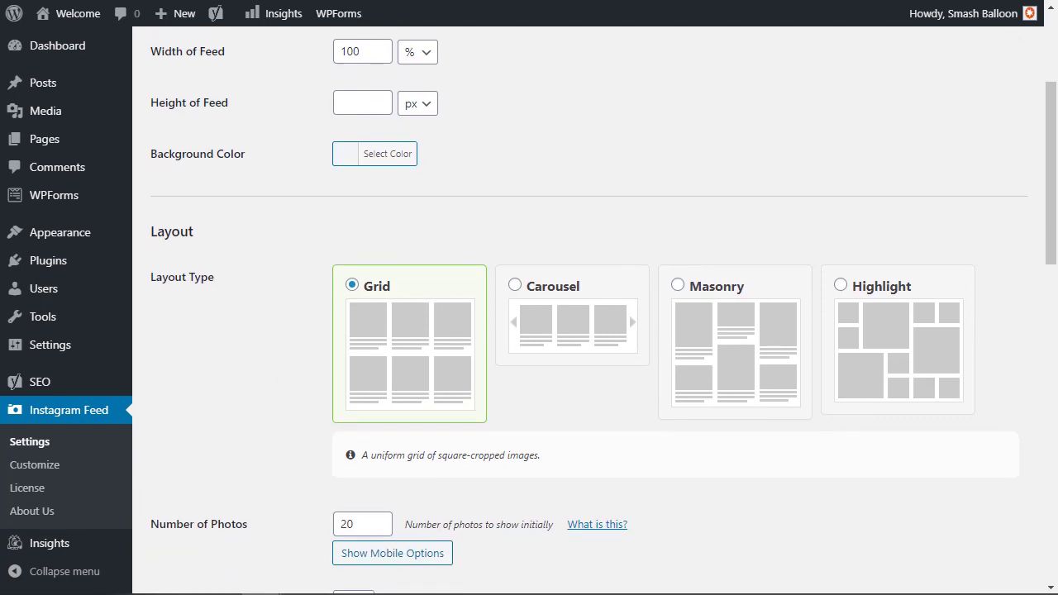
pyautogui.click(868, 304)
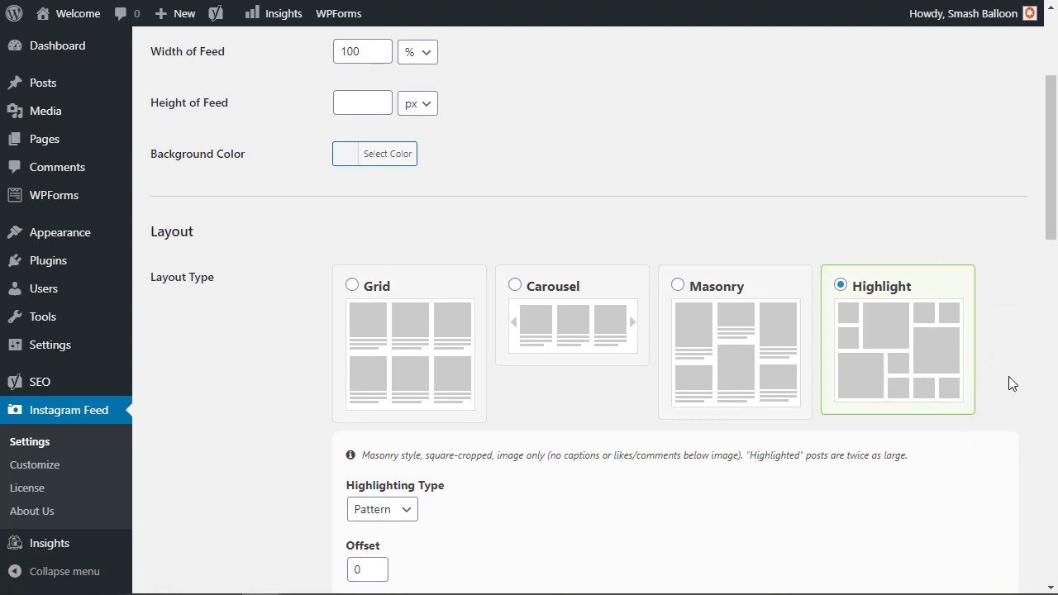
pyautogui.scroll(-1, 881, 282)
pyautogui.scroll(-2, 881, 283)
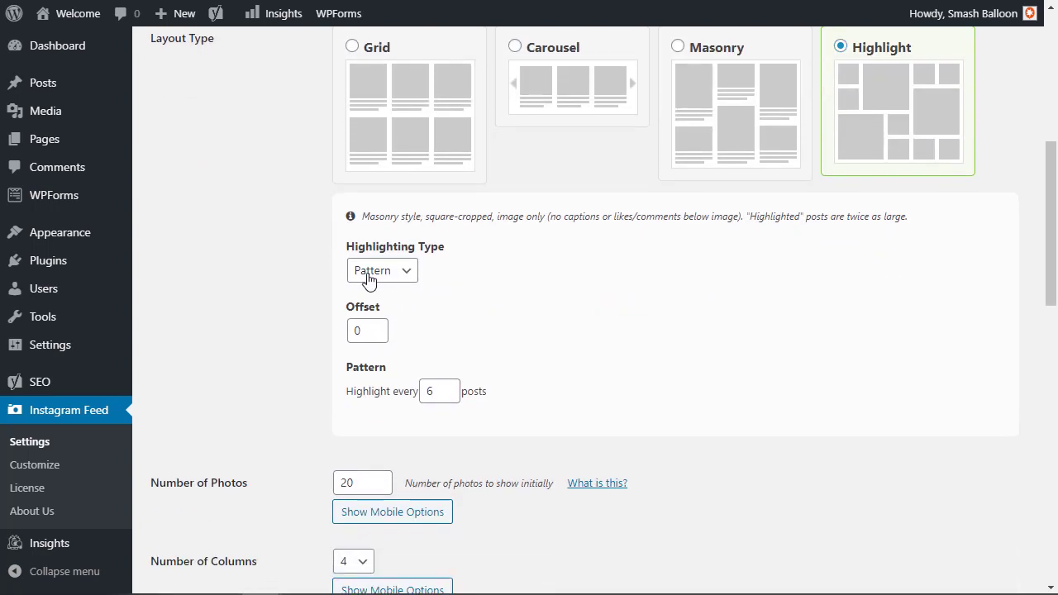
pyautogui.scroll(-3, 319, 330)
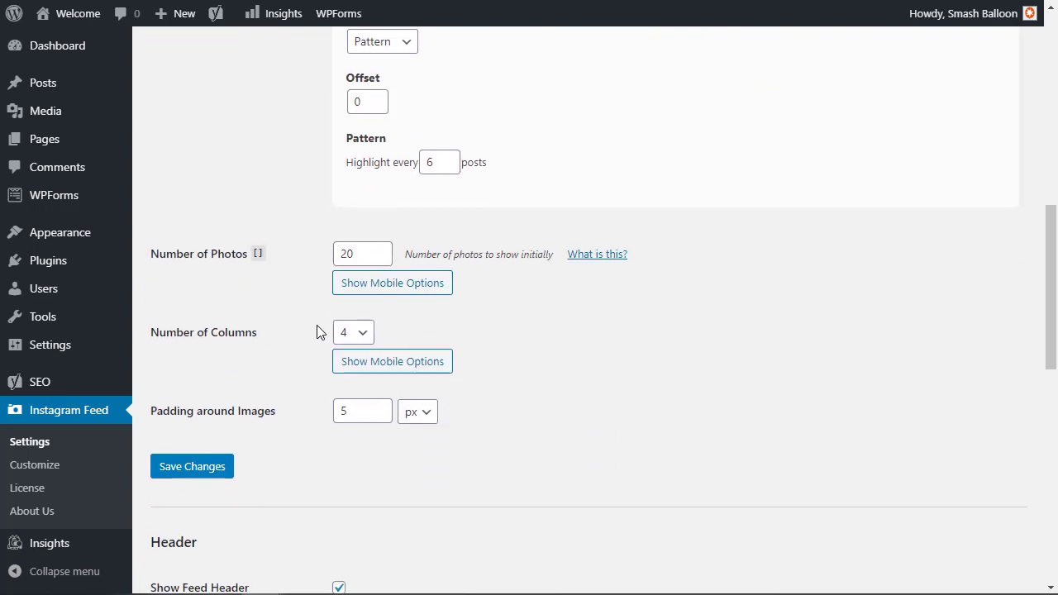
pyautogui.click(192, 467)
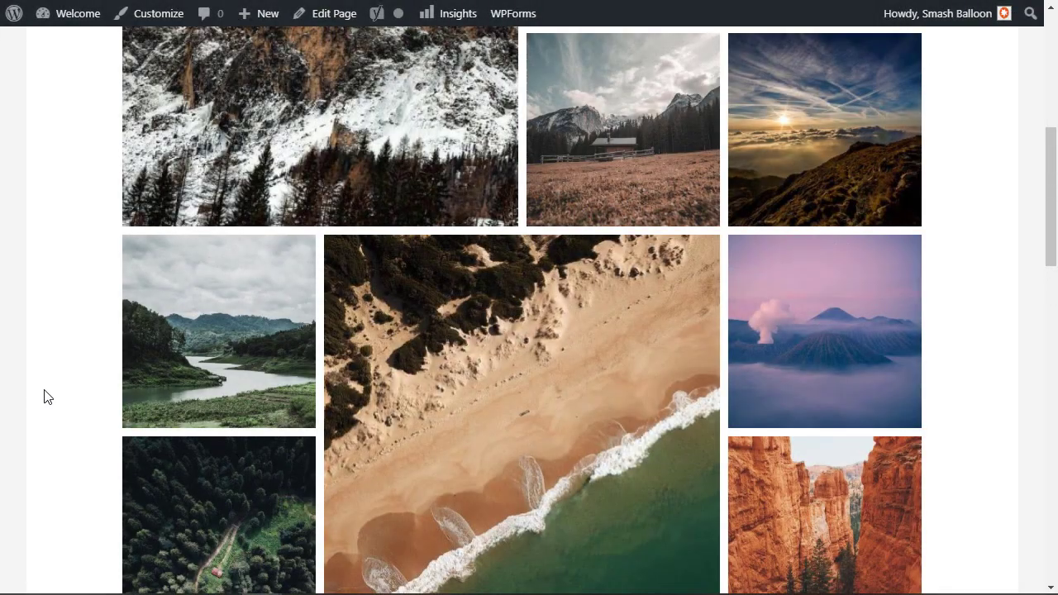
# Bring up the 1. Configure tab of the Instagram Feed settings.
pyautogui.scroll(4, 58, 397)
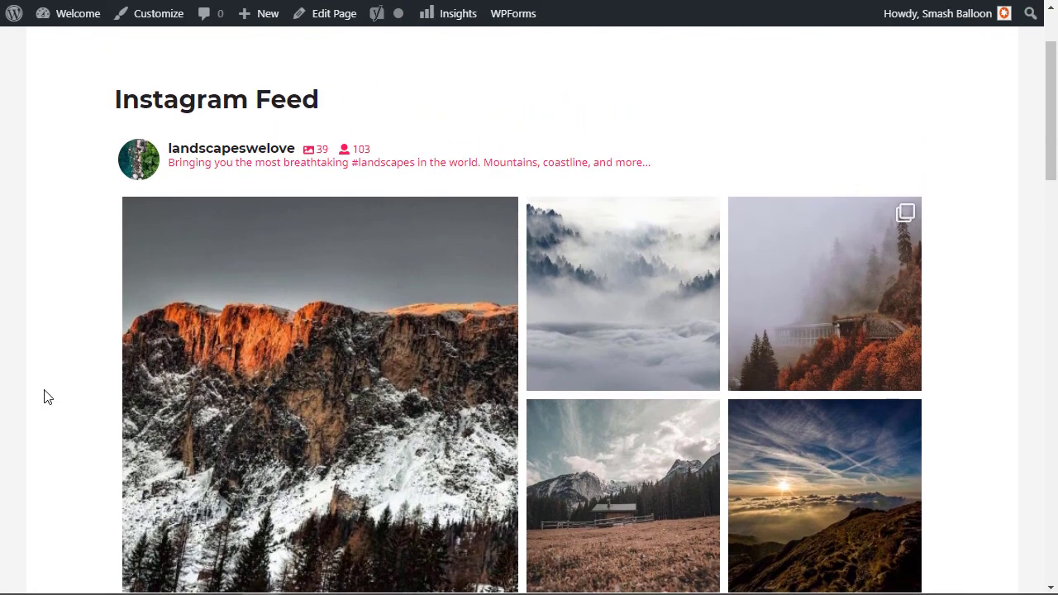
pyautogui.scroll(-2, 42, 394)
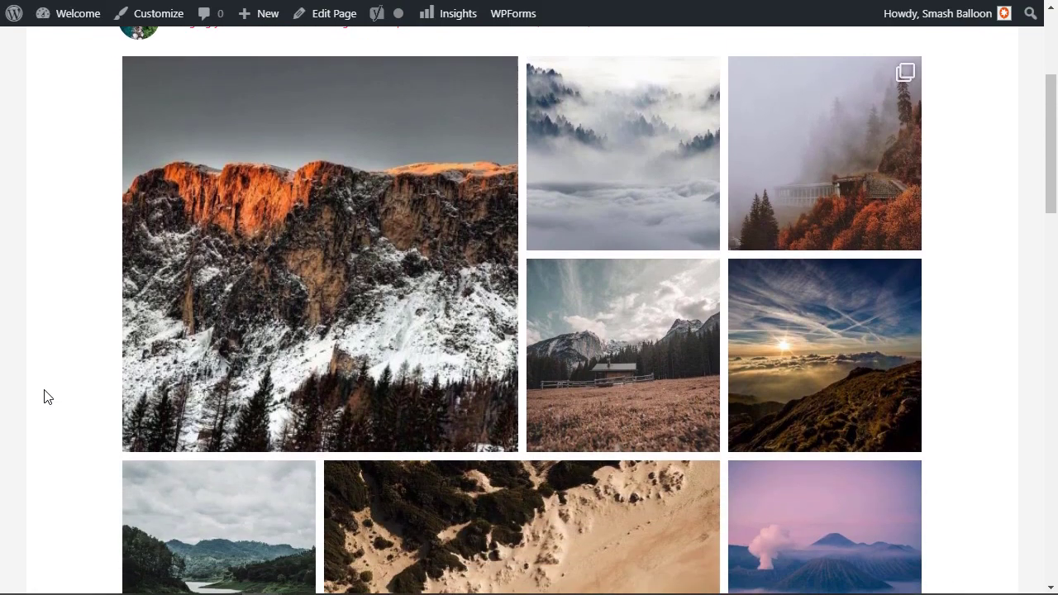
pyautogui.click(206, 157)
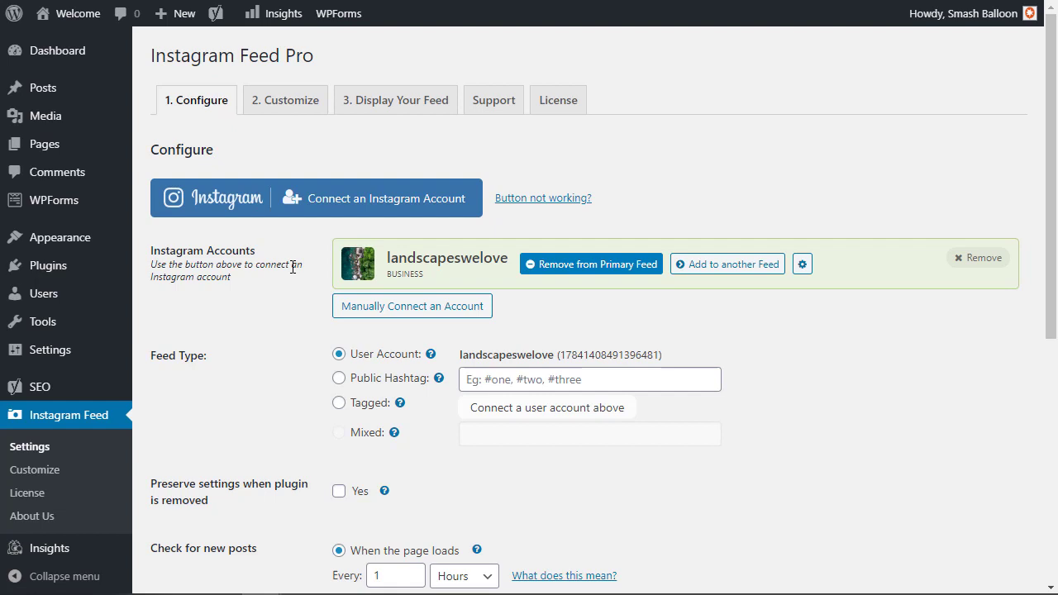
# Switch the feed type to Public Hashtag and enter '#wpbeginner, #wordpress'.
pyautogui.scroll(-2, 302, 373)
pyautogui.click(338, 261)
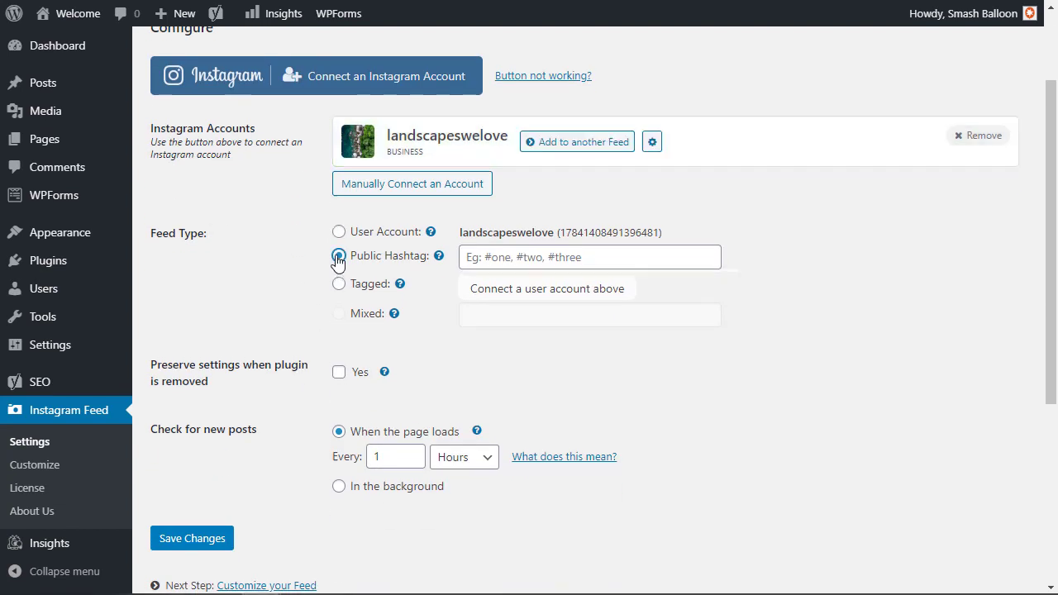
pyautogui.click(494, 259)
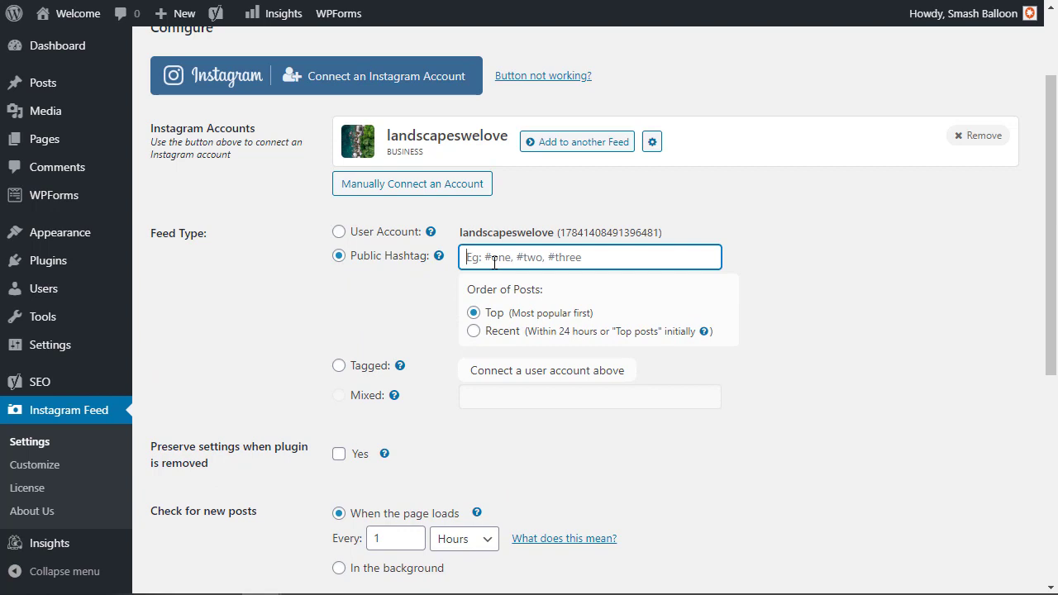
pyautogui.write('#wpbeginner, #wp')
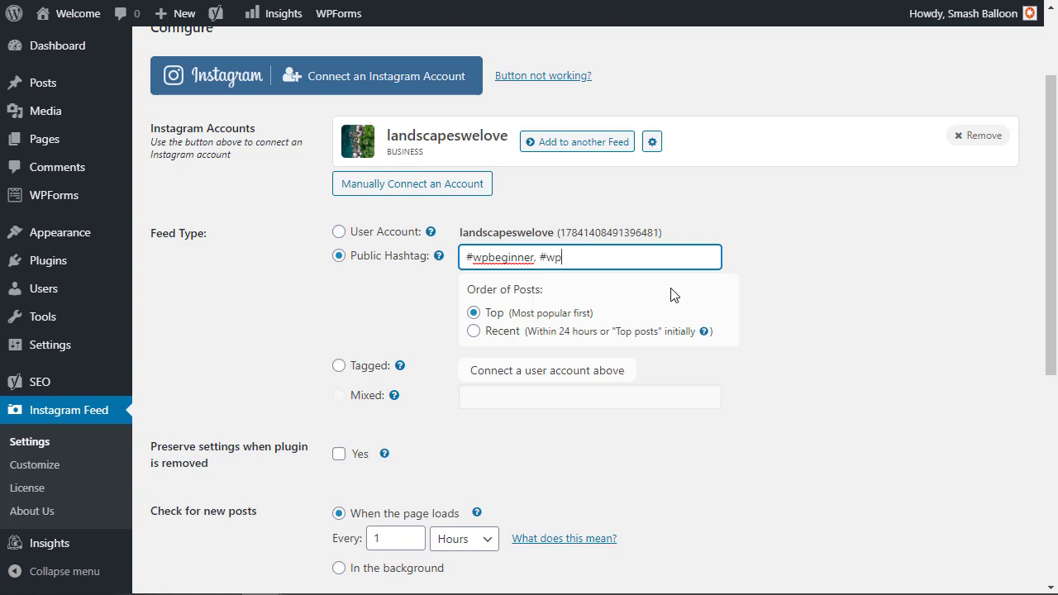
pyautogui.write('#wordpress')
# Review the Mixed feed help, select its sample shortcode, and save the hashtag feed settings.
pyautogui.scroll(-1, 795, 332)
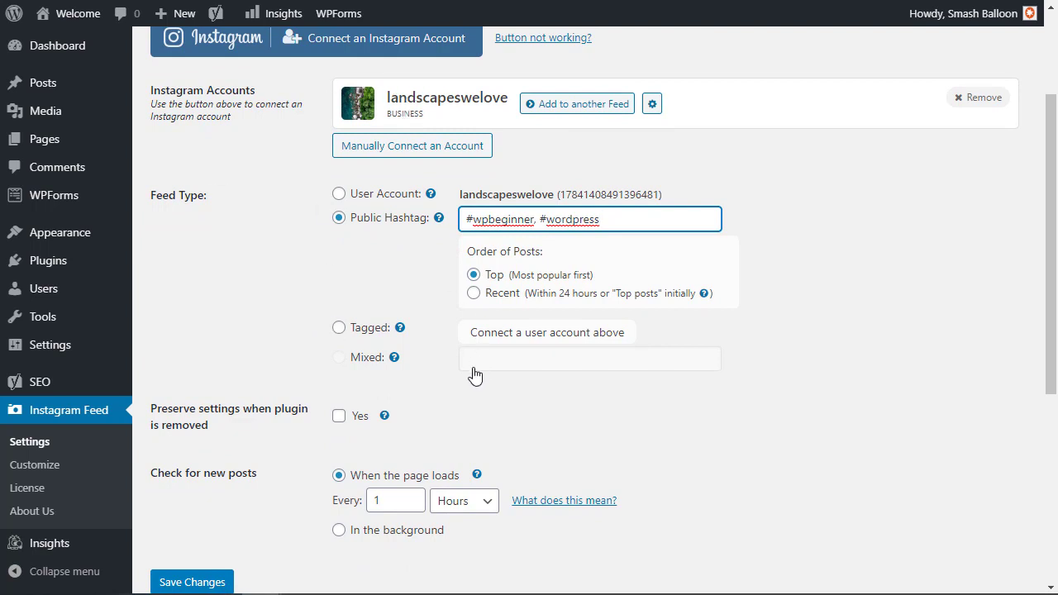
pyautogui.click(394, 357)
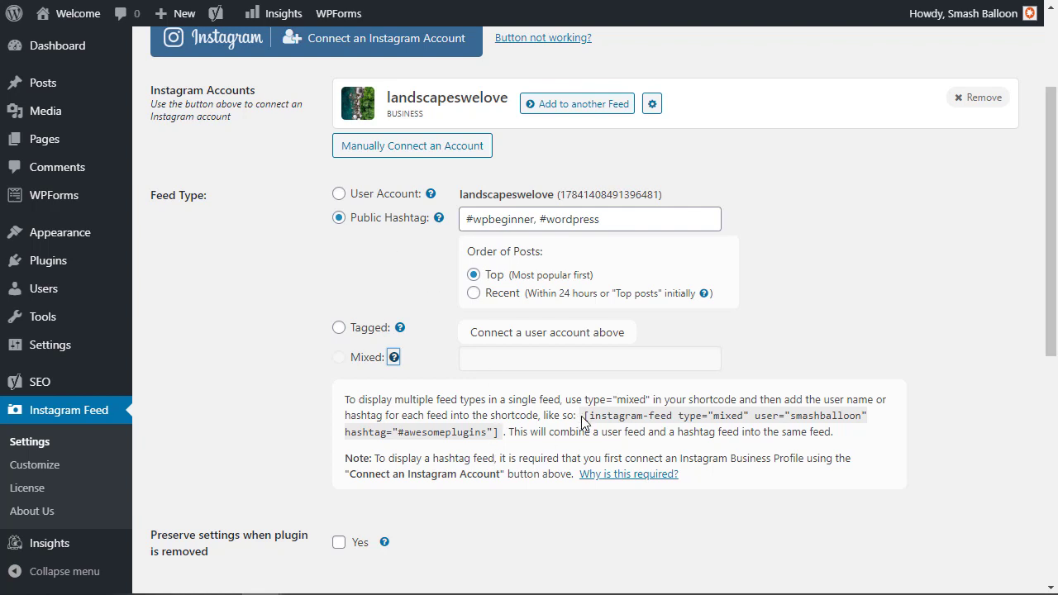
pyautogui.moveTo(585, 416); pyautogui.dragTo(495, 436)
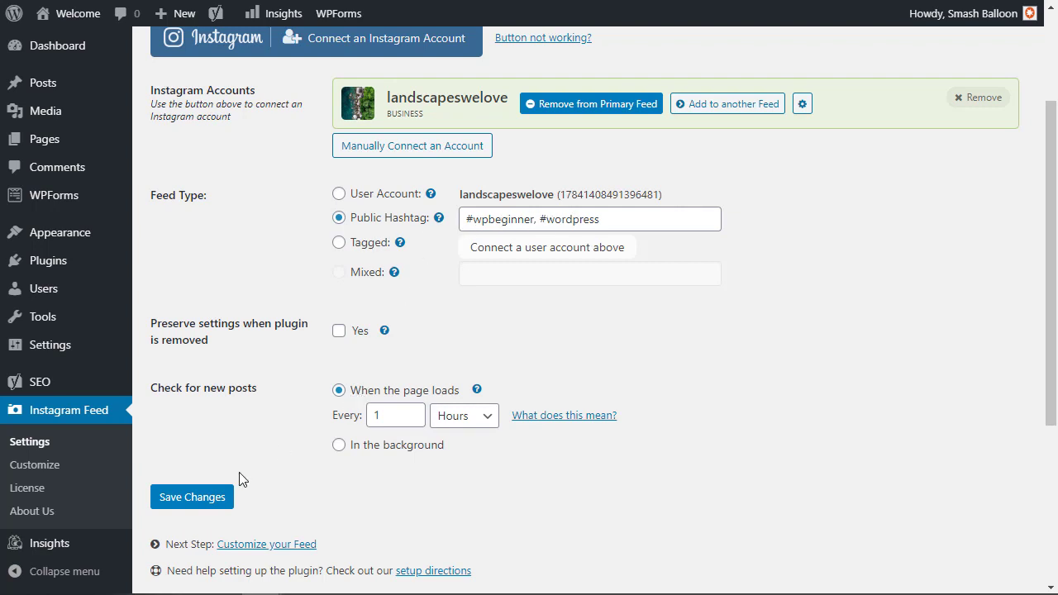
pyautogui.click(198, 500)
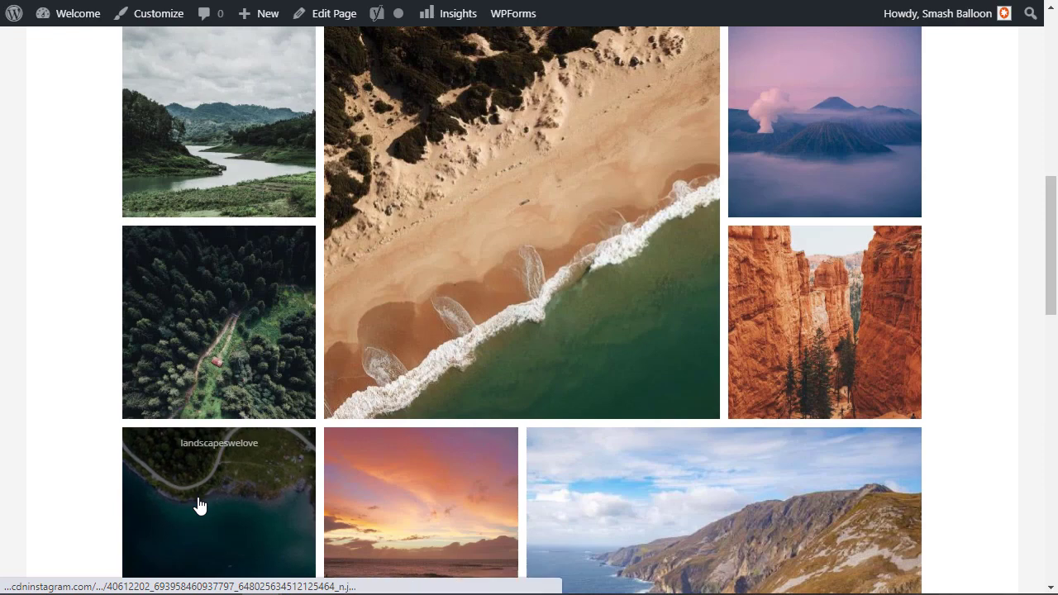
# Reload the feed page and load an extra batch of #wpbeginner hashtag posts.
pyautogui.click(198, 504)
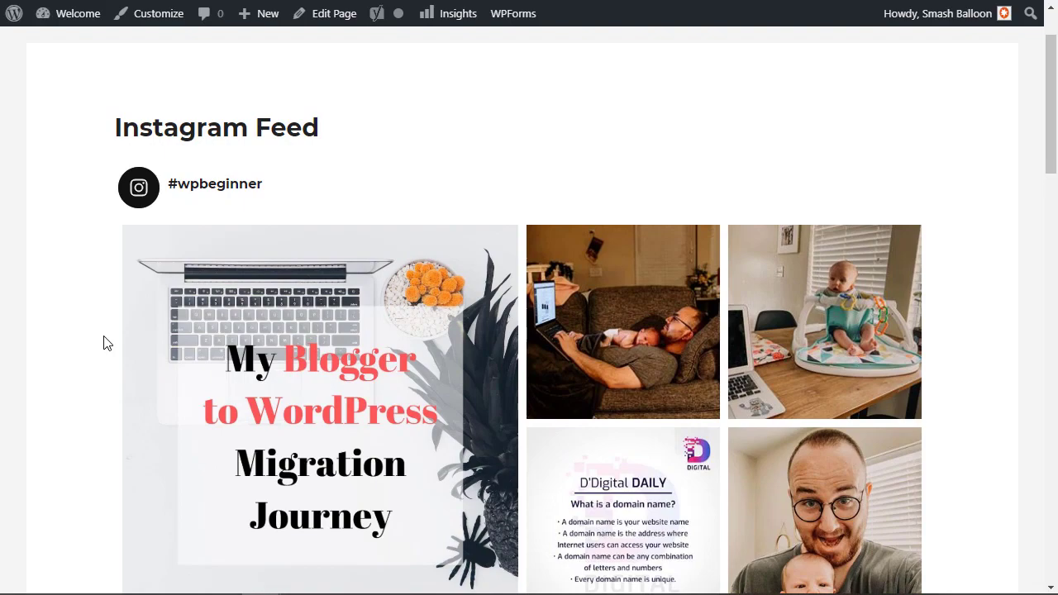
pyautogui.scroll(-10, 82, 288)
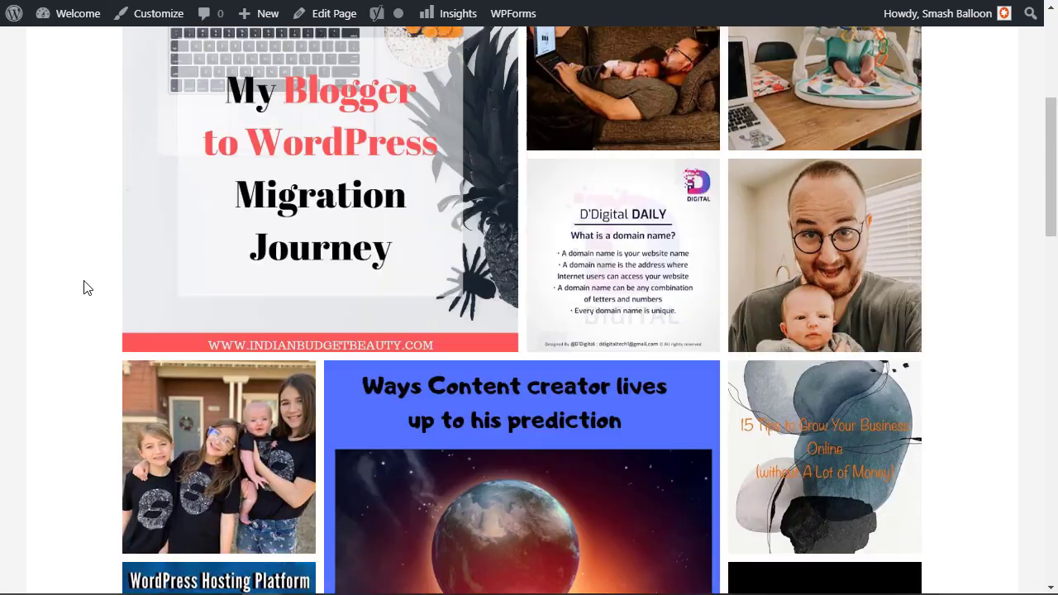
pyautogui.scroll(-1, 83, 288)
pyautogui.click(505, 373)
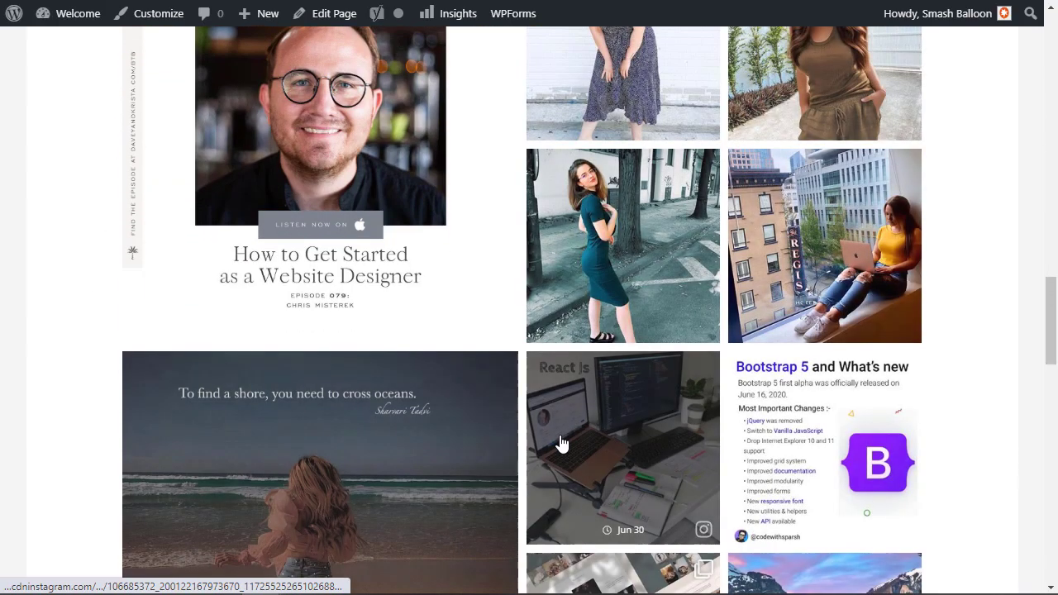
pyautogui.scroll(-3, 562, 441)
pyautogui.scroll(-12, 560, 444)
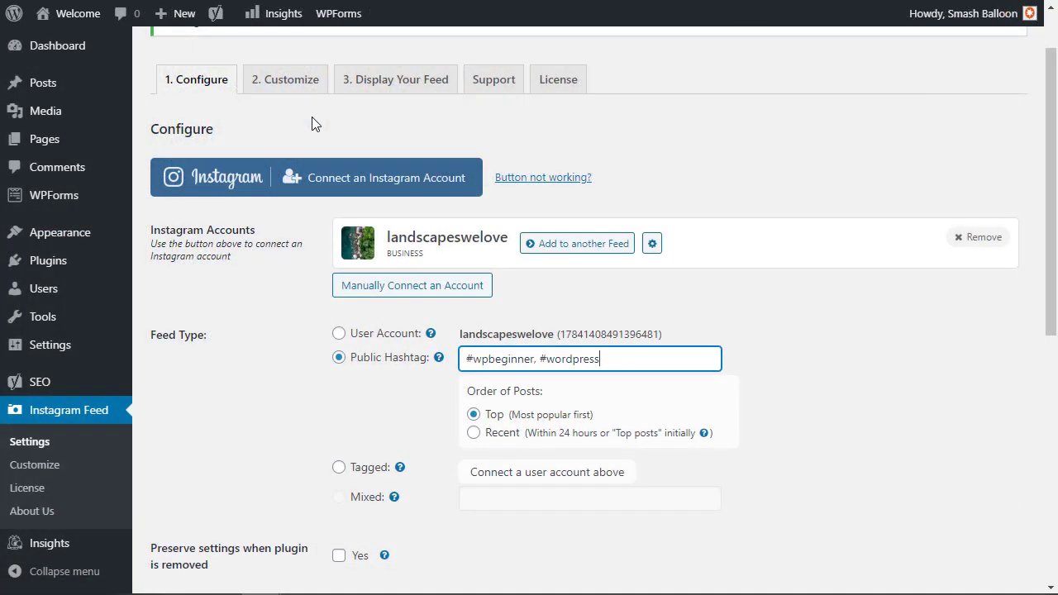
# Review the shortcode options on the 3. Display Your Feed tab.
pyautogui.click(373, 86)
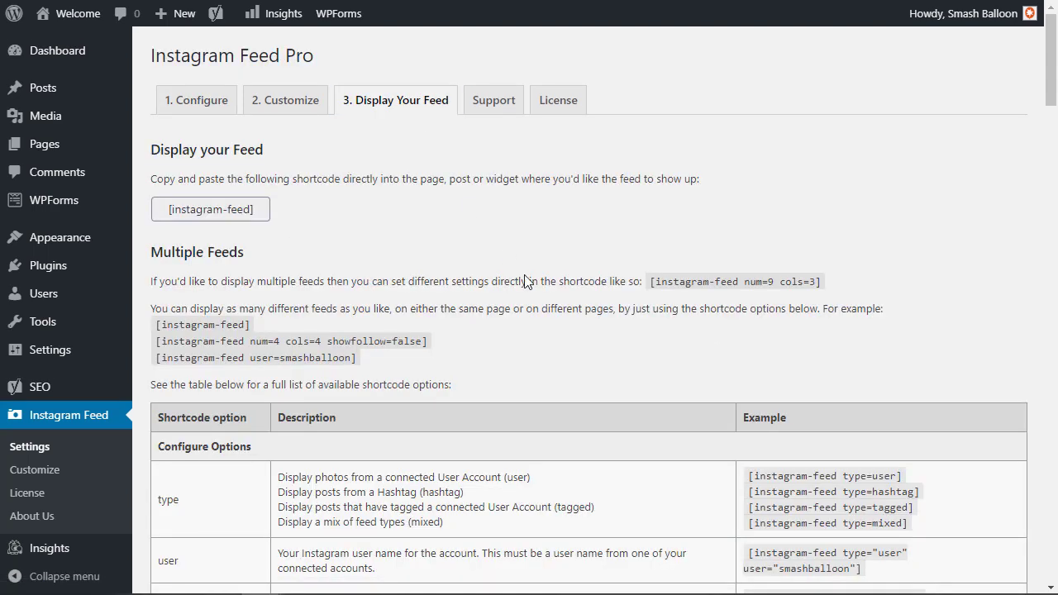
pyautogui.scroll(-3, 537, 325)
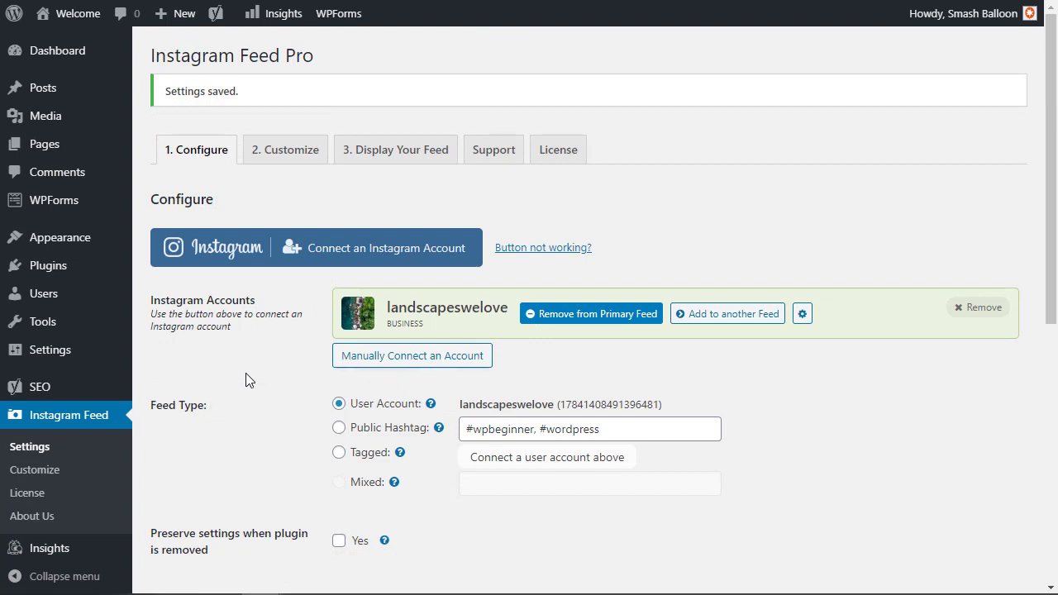
# Add an Instagram Feed widget to the Main Sidebar from Appearance > Widgets.
pyautogui.moveTo(135, 241)
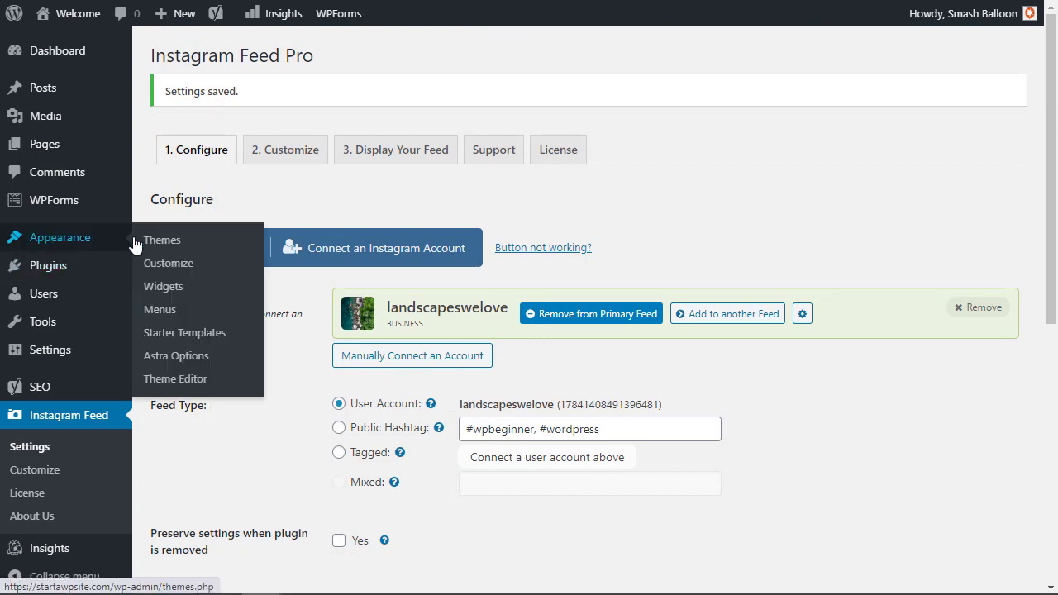
pyautogui.click(153, 288)
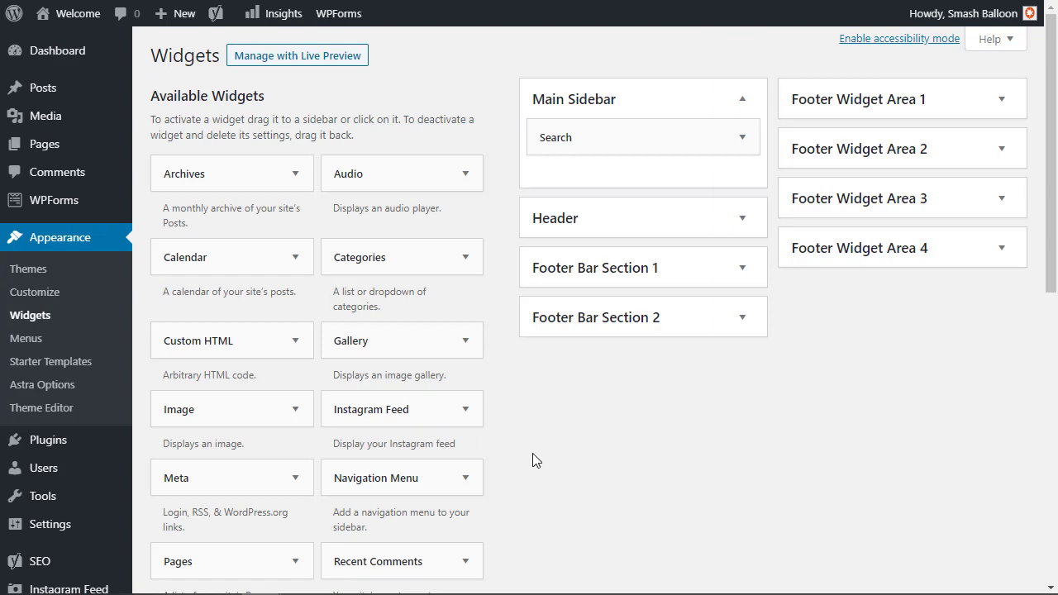
pyautogui.scroll(-6, 532, 461)
pyautogui.scroll(3, 532, 460)
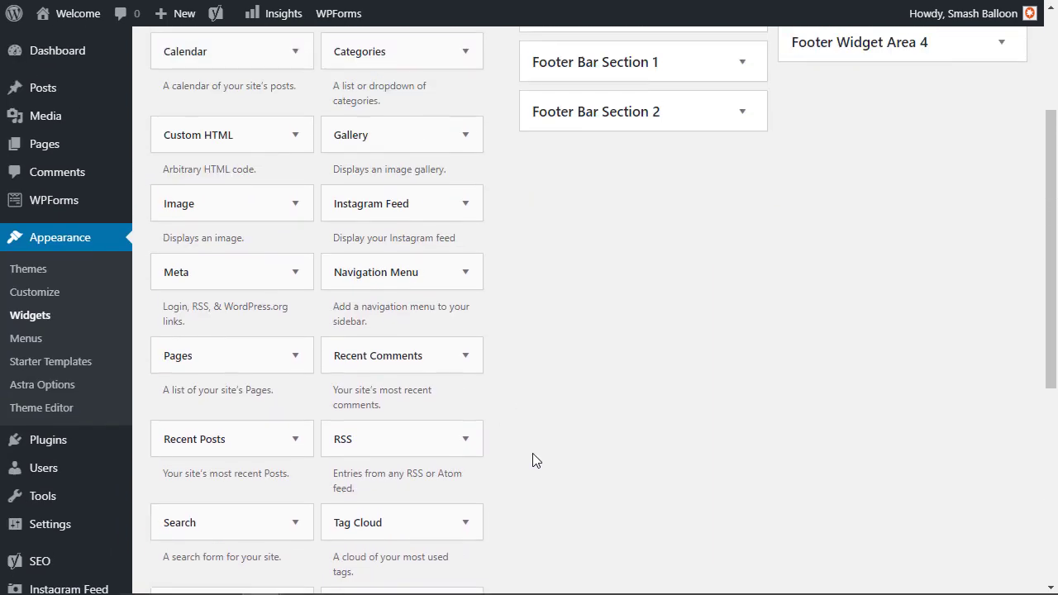
pyautogui.scroll(3, 533, 459)
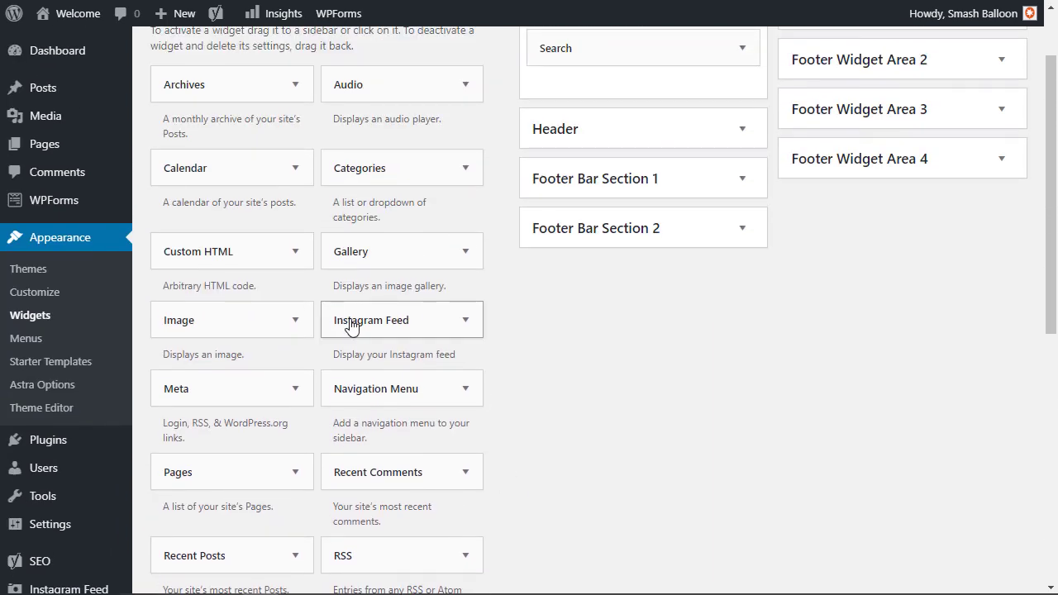
pyautogui.moveTo(351, 325); pyautogui.dragTo(560, 48)
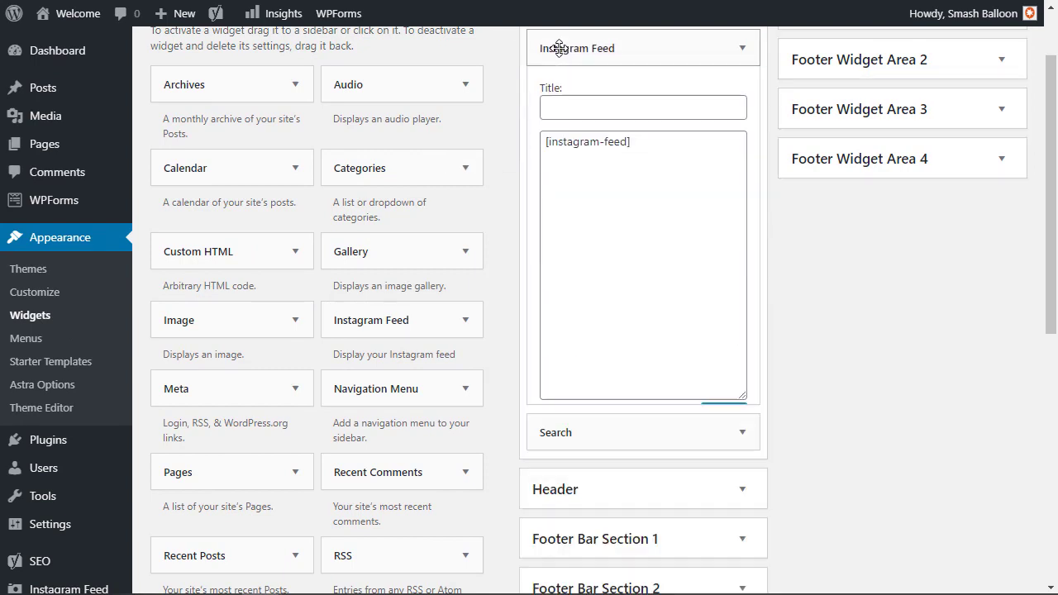
# Replace the default [instagram-feed] shortcode with the prepared shortcodes and save the widget.
pyautogui.scroll(1, 634, 185)
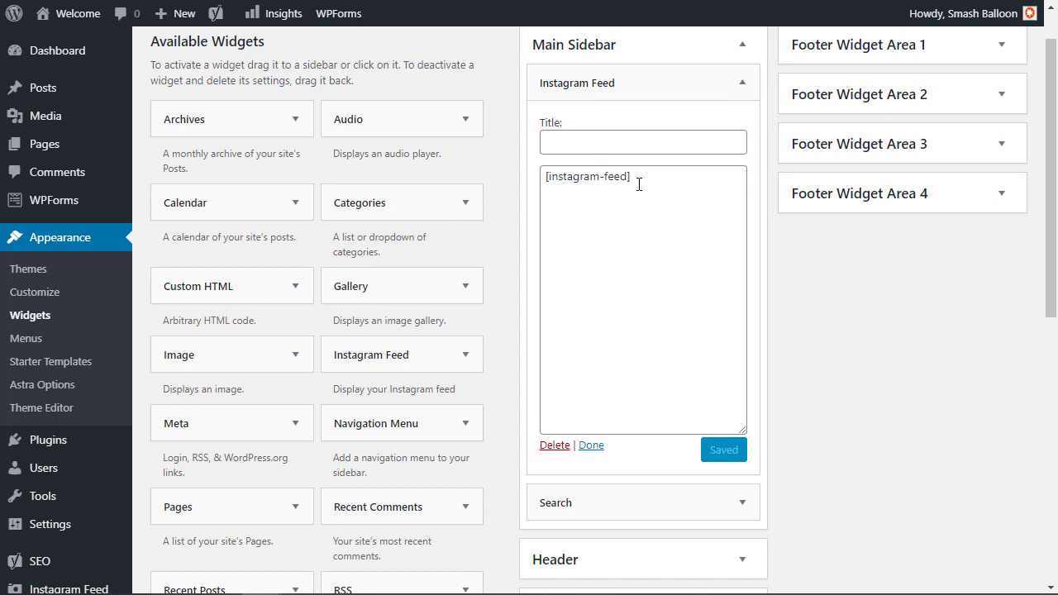
pyautogui.moveTo(639, 184); pyautogui.dragTo(541, 190)
pyautogui.rightClick(542, 190)
pyautogui.click(570, 193)
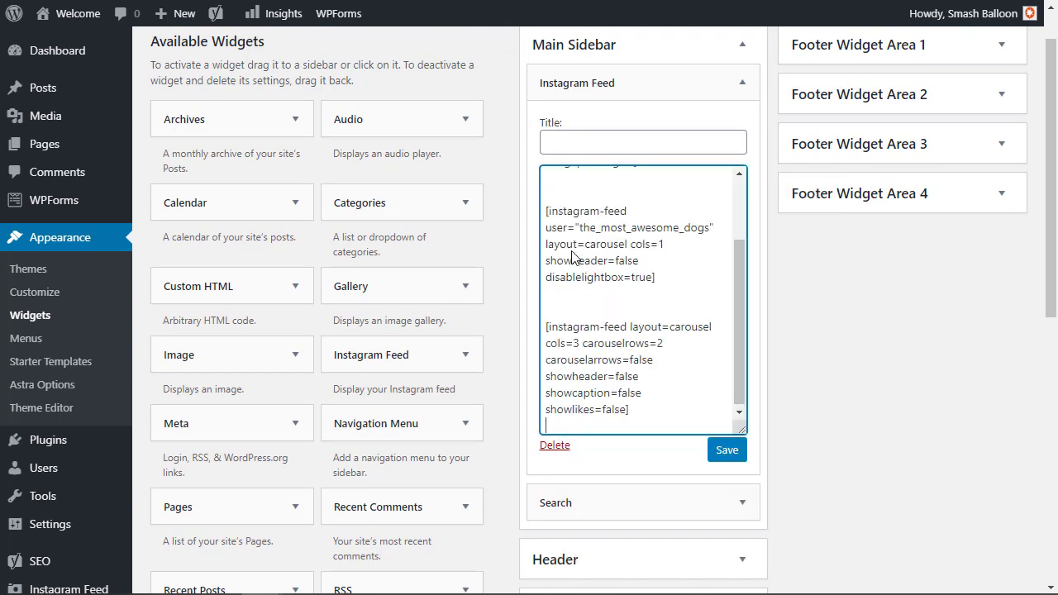
pyautogui.moveTo(739, 293); pyautogui.dragTo(731, 217)
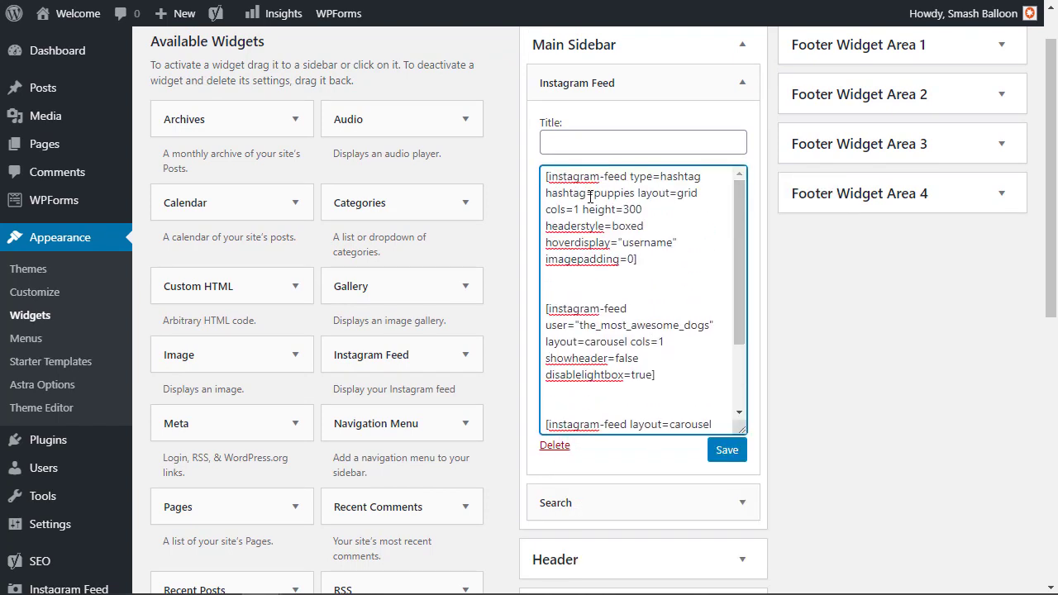
pyautogui.scroll(-3, 590, 197)
pyautogui.click(728, 453)
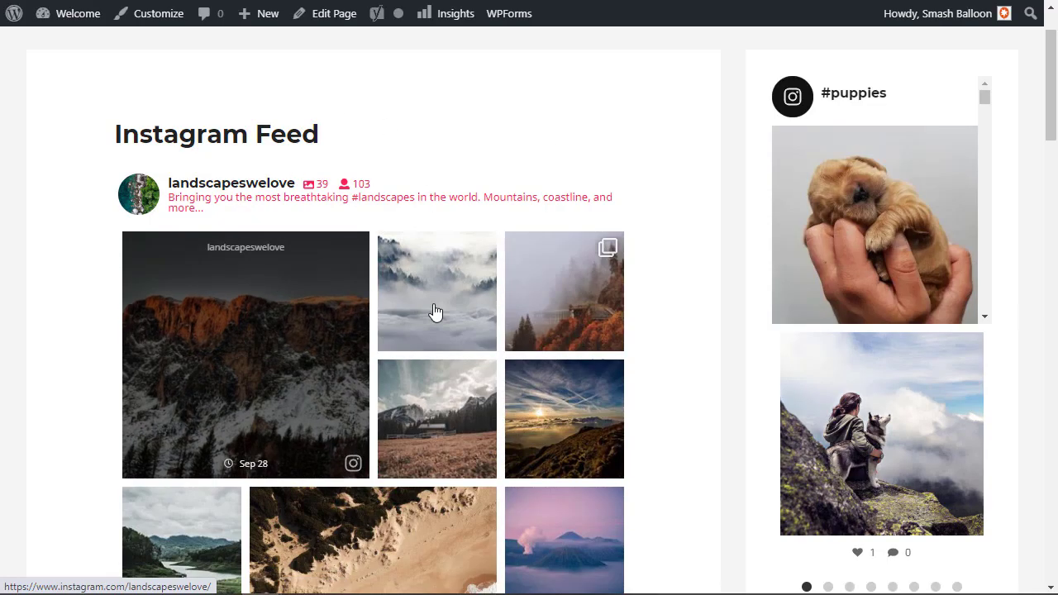
# Open a feed photo's Instagram post and browse the sidebar carousel feeds.
pyautogui.click(436, 311)
pyautogui.scroll(-1, 732, 235)
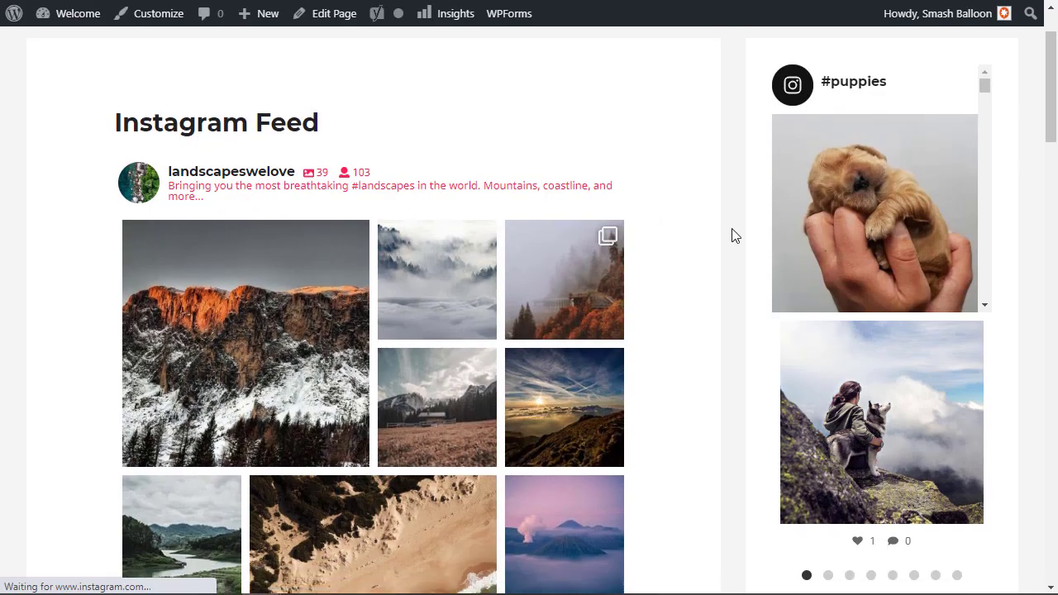
pyautogui.scroll(-1, 832, 206)
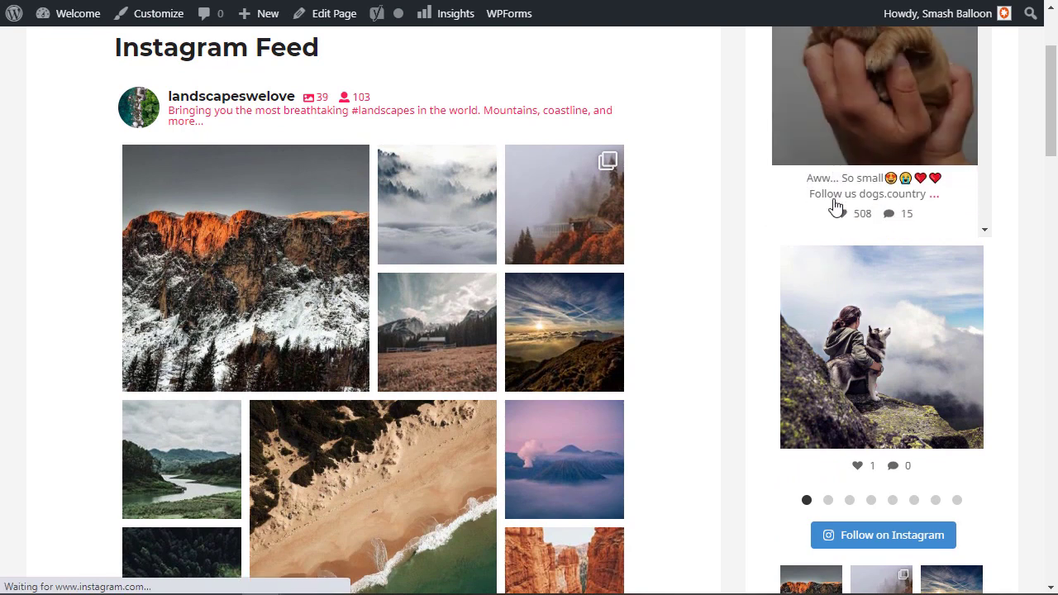
pyautogui.scroll(-1, 834, 206)
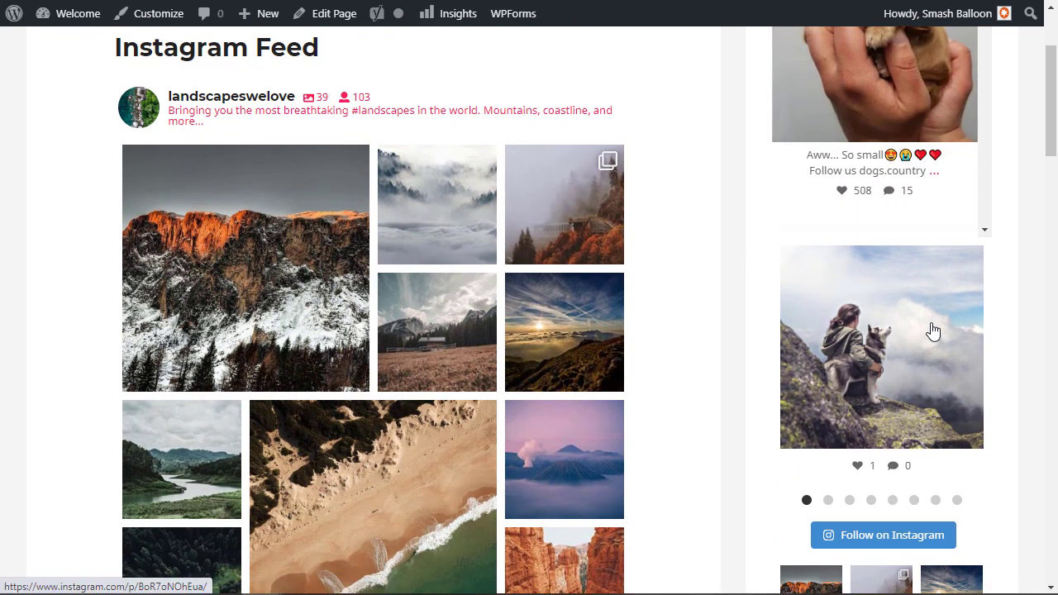
pyautogui.scroll(-1, 932, 331)
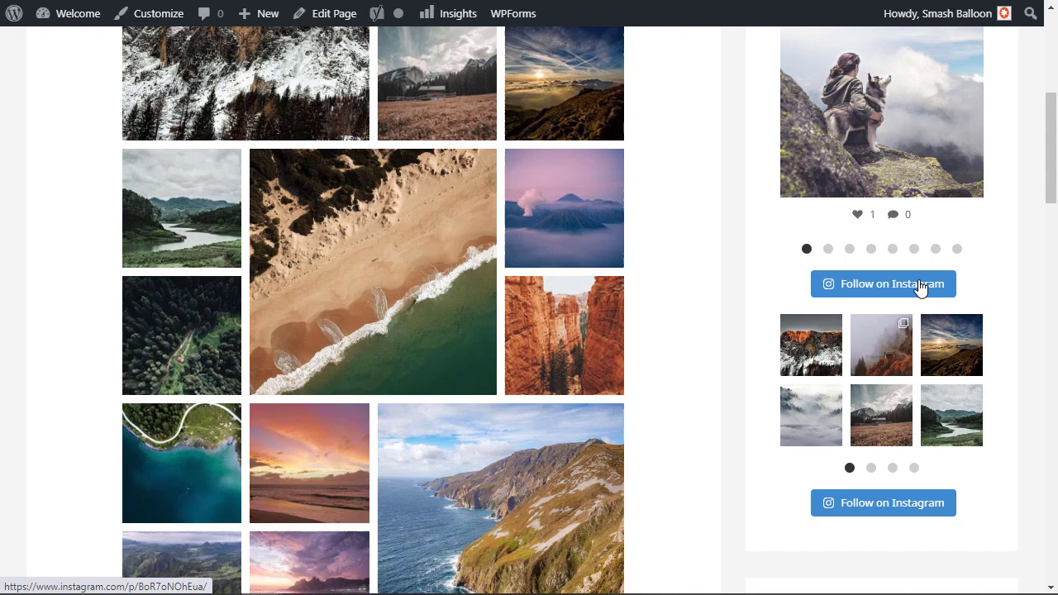
pyautogui.scroll(-1, 919, 287)
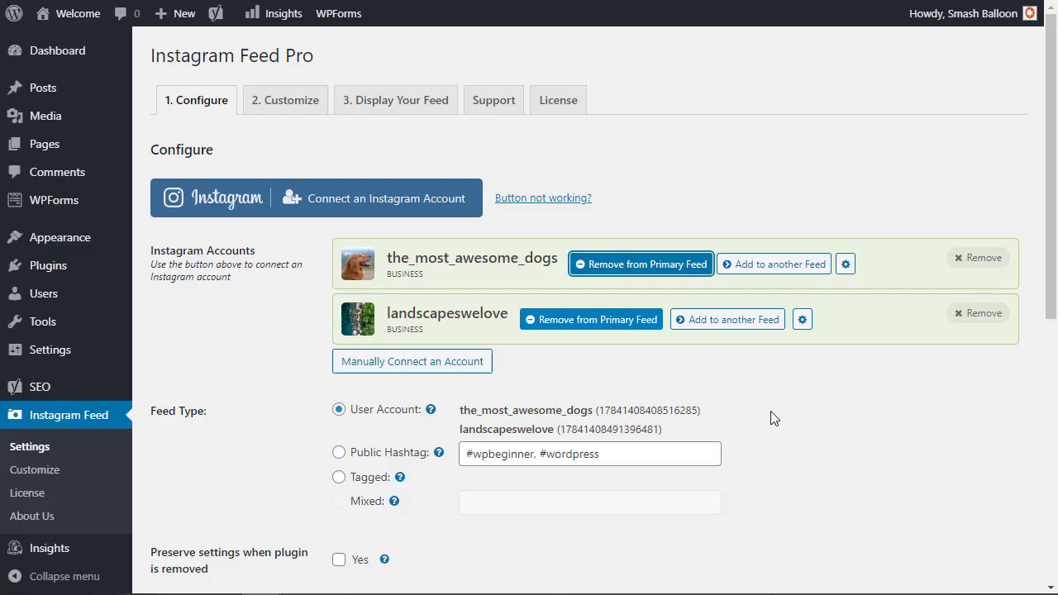
# Review the 2. Customize Moderation options, focusing the 'Remove photos containing' field.
pyautogui.moveTo(297, 396)
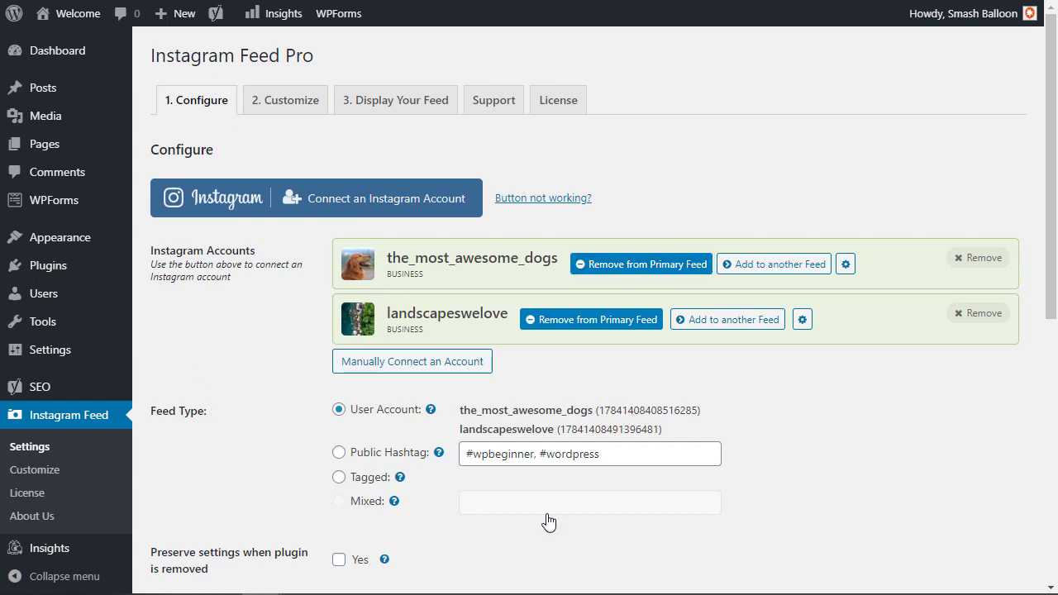
pyautogui.click(282, 107)
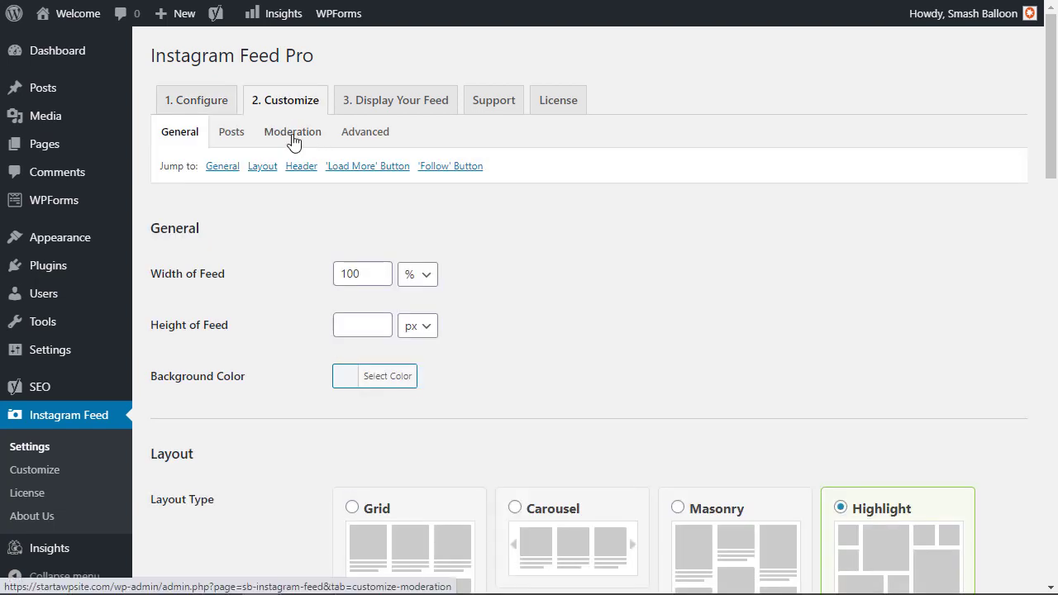
pyautogui.click(293, 139)
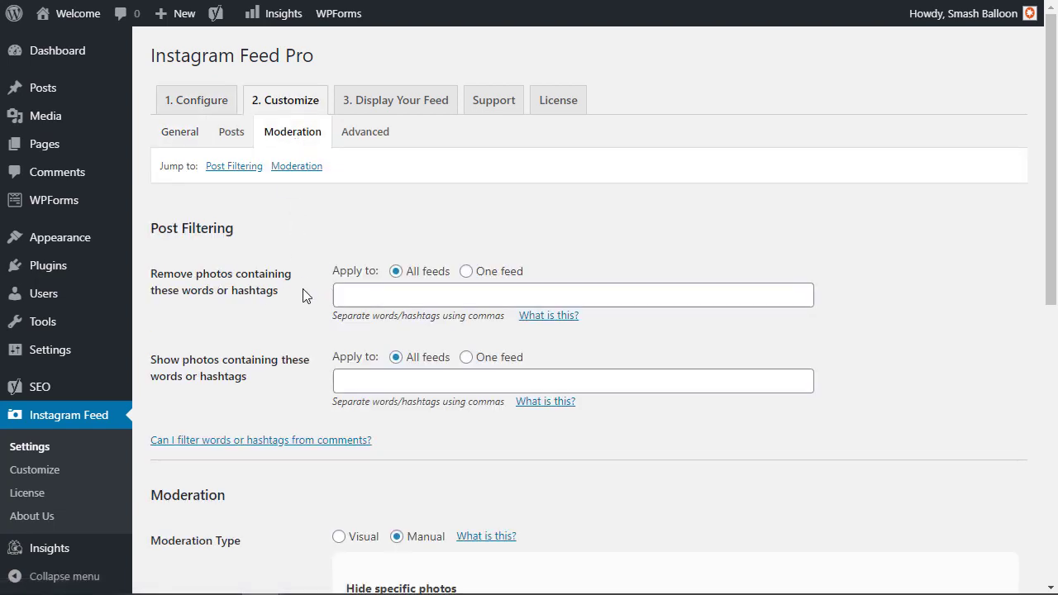
pyautogui.click(370, 300)
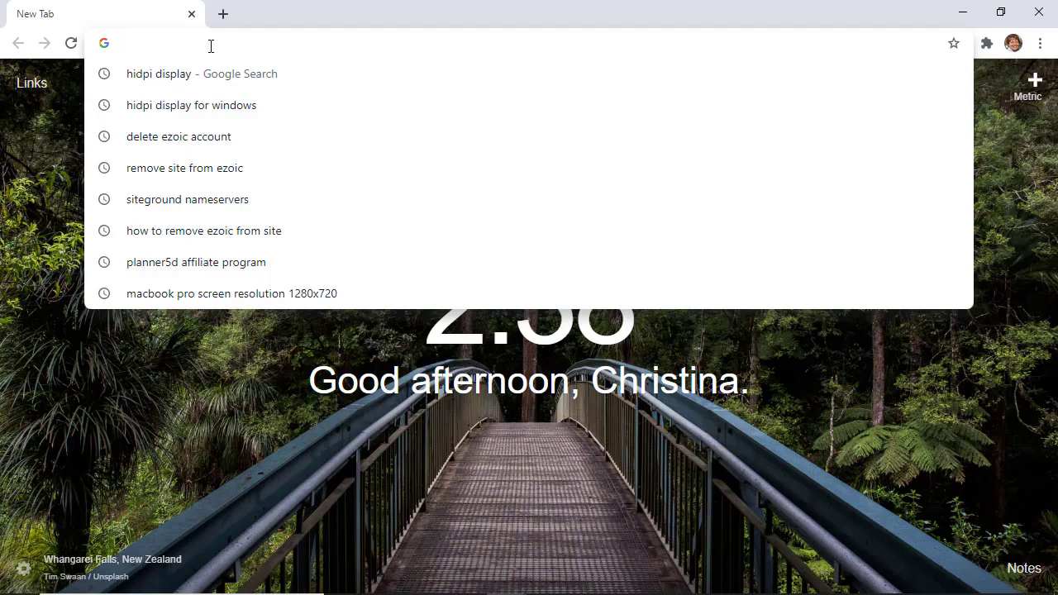
# Load smashballoon.com in a new tab from the 'sma' address-bar suggestion.
pyautogui.write('sma')
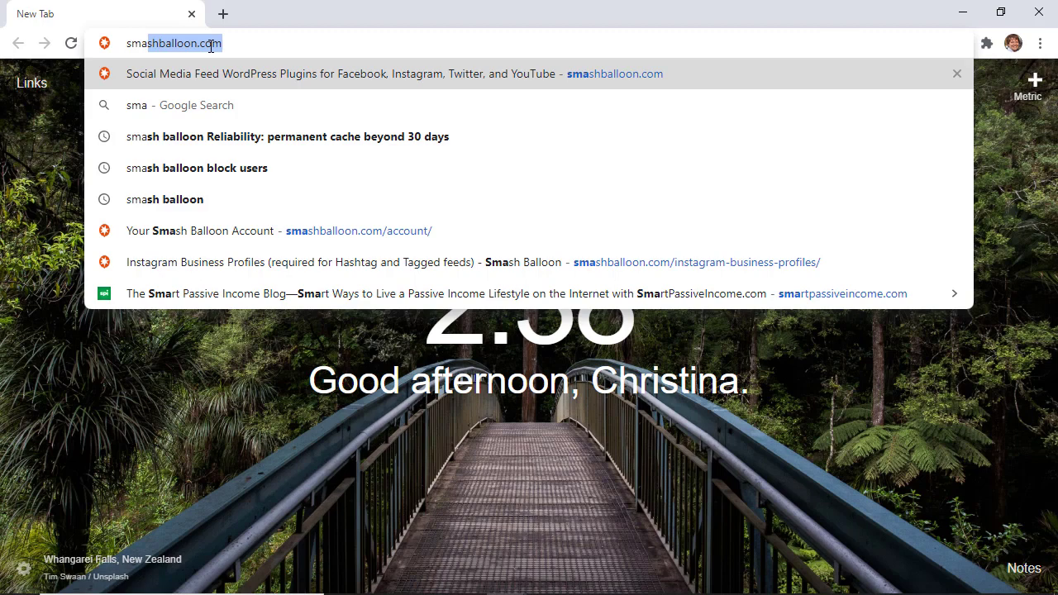
pyautogui.press('Return')
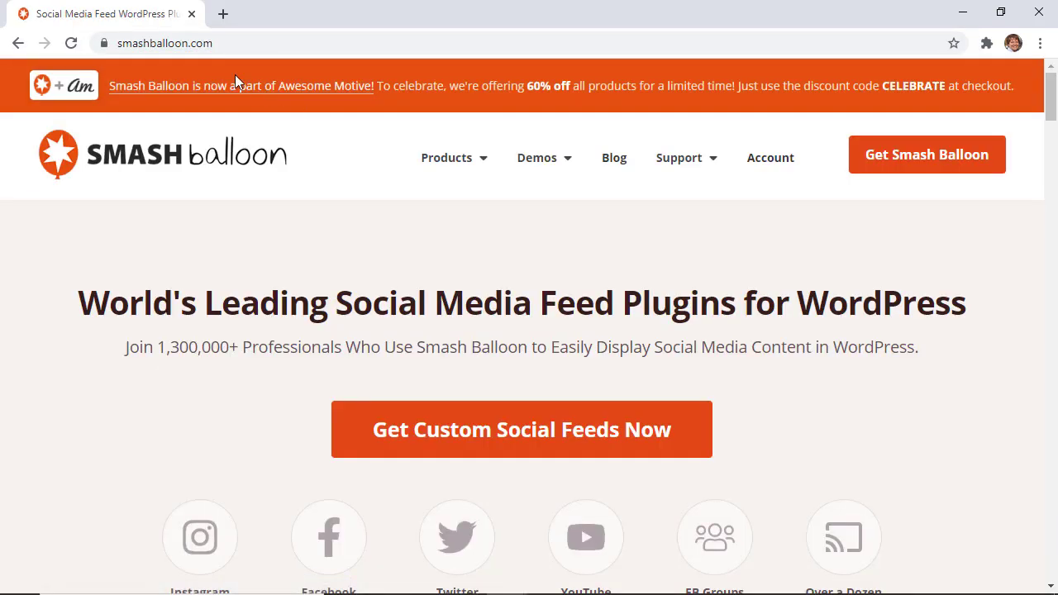